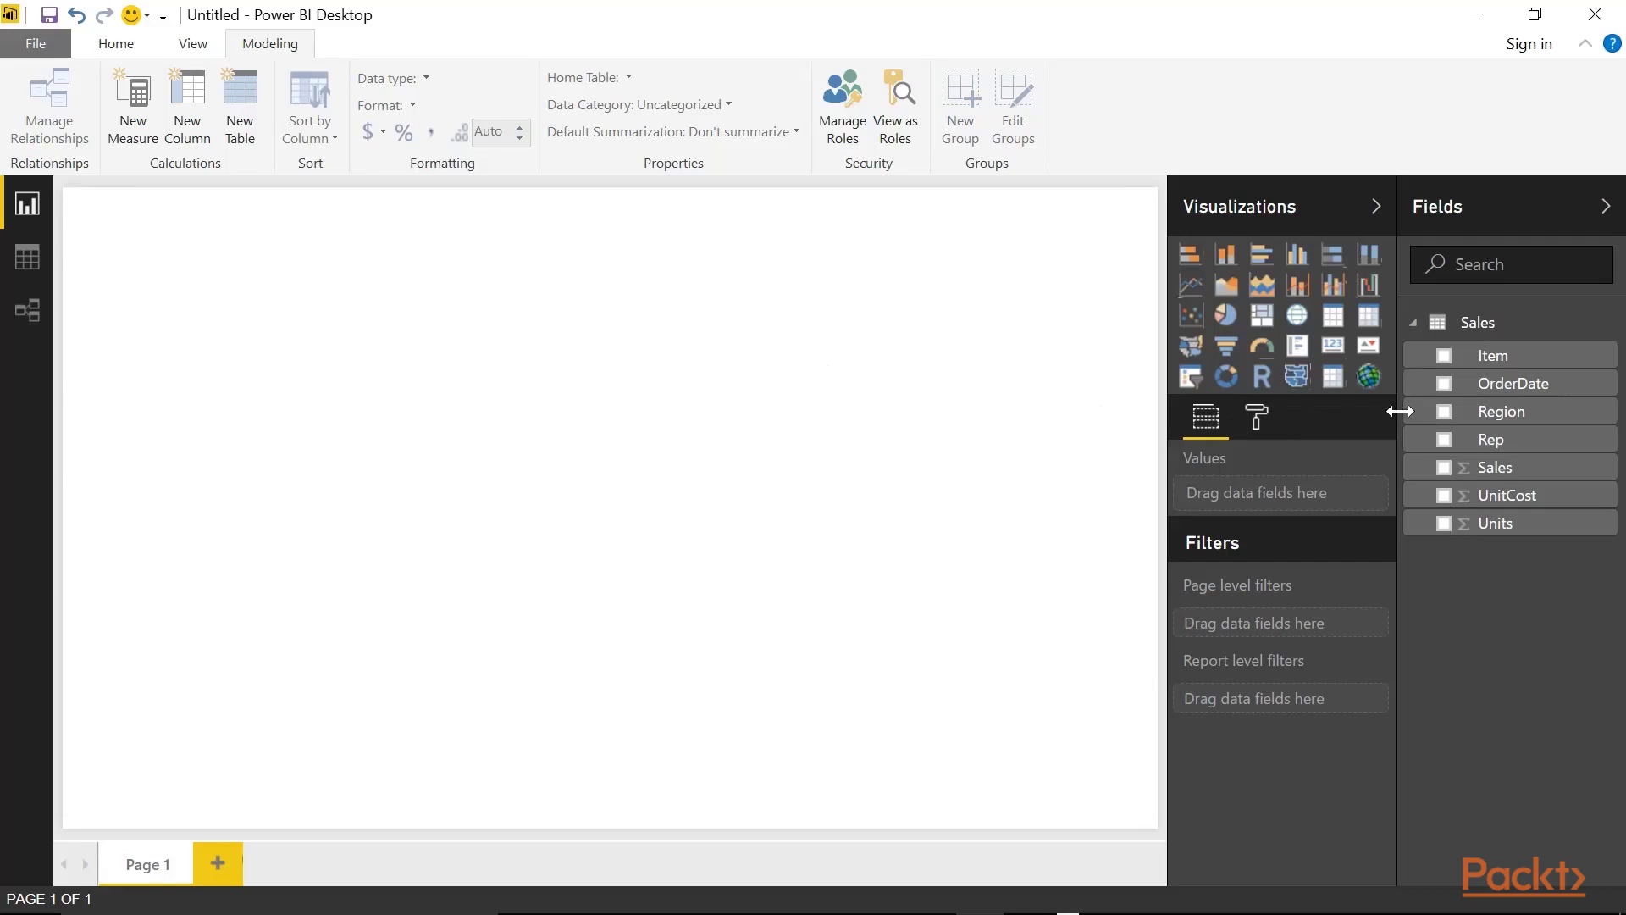
# Create a table visual with the Region and Sales fields and enlarge it to fill most of the report page
pyautogui.click(1444, 412)
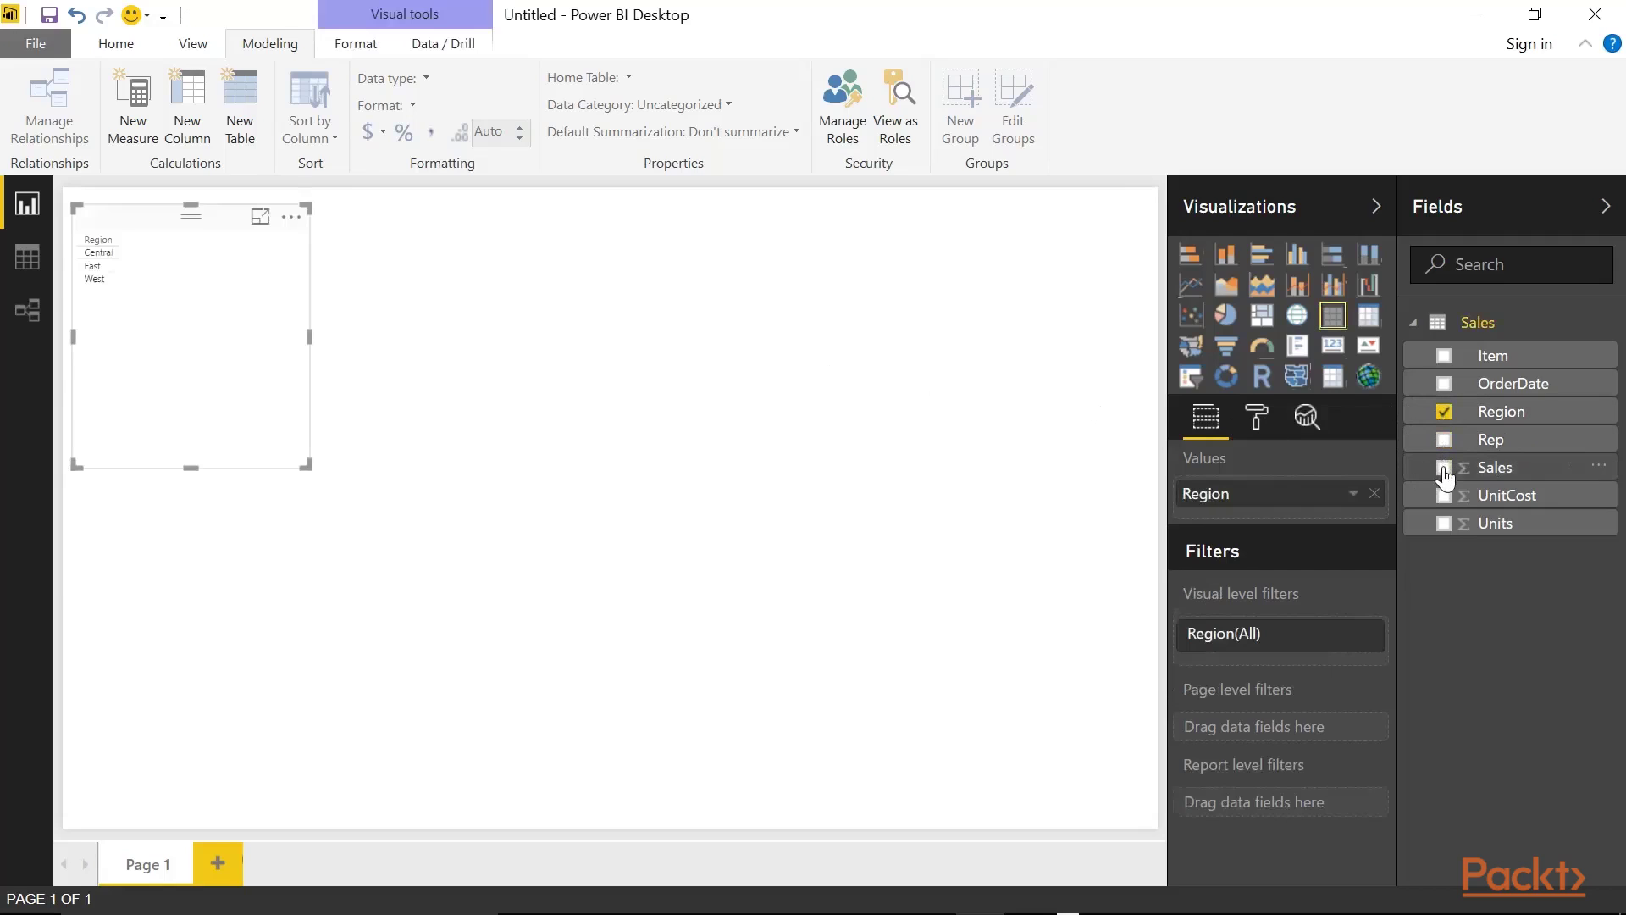
pyautogui.click(1445, 469)
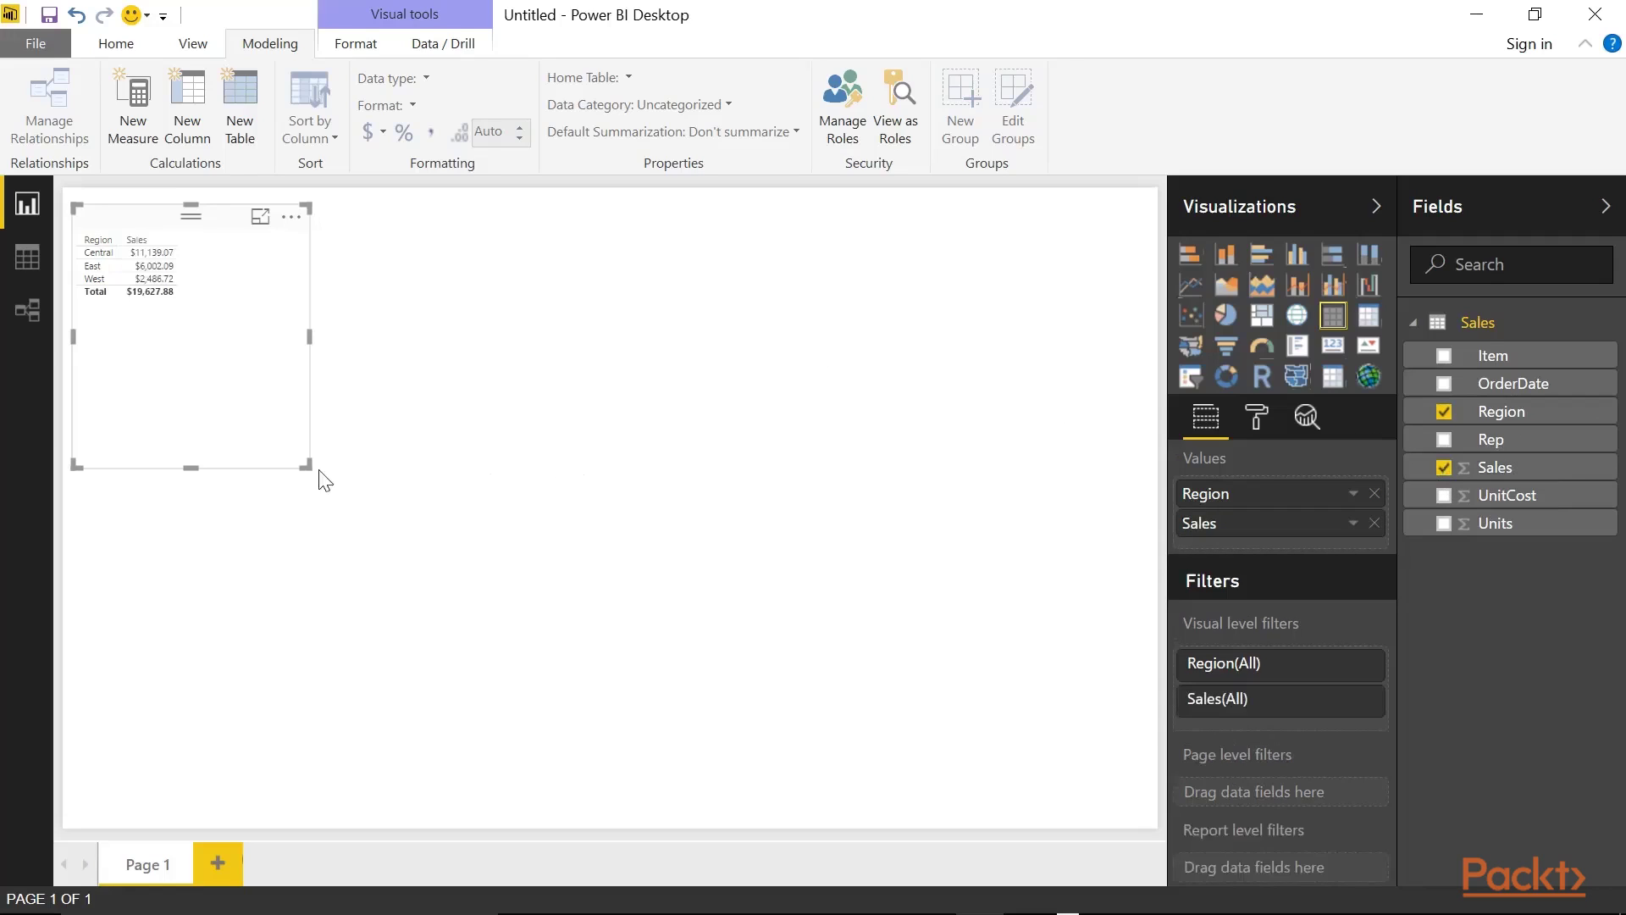
pyautogui.moveTo(312, 465); pyautogui.dragTo(1128, 811)
# Set the table's general text size to 24
pyautogui.click(1257, 417)
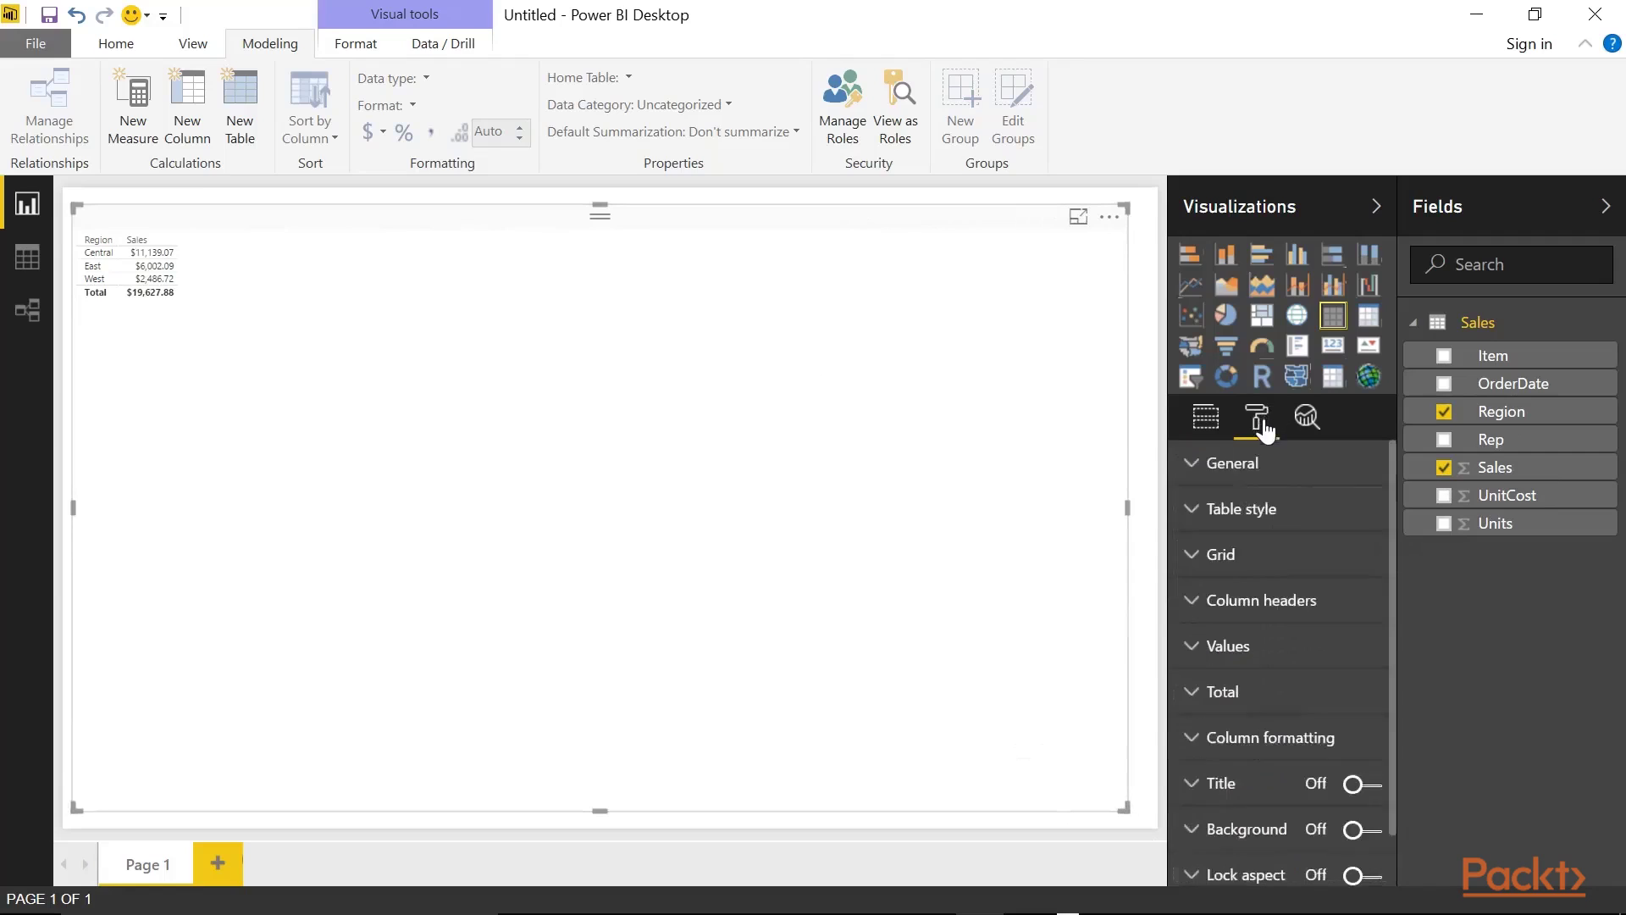
pyautogui.click(1274, 464)
pyautogui.moveTo(1308, 556); pyautogui.dragTo(1339, 556)
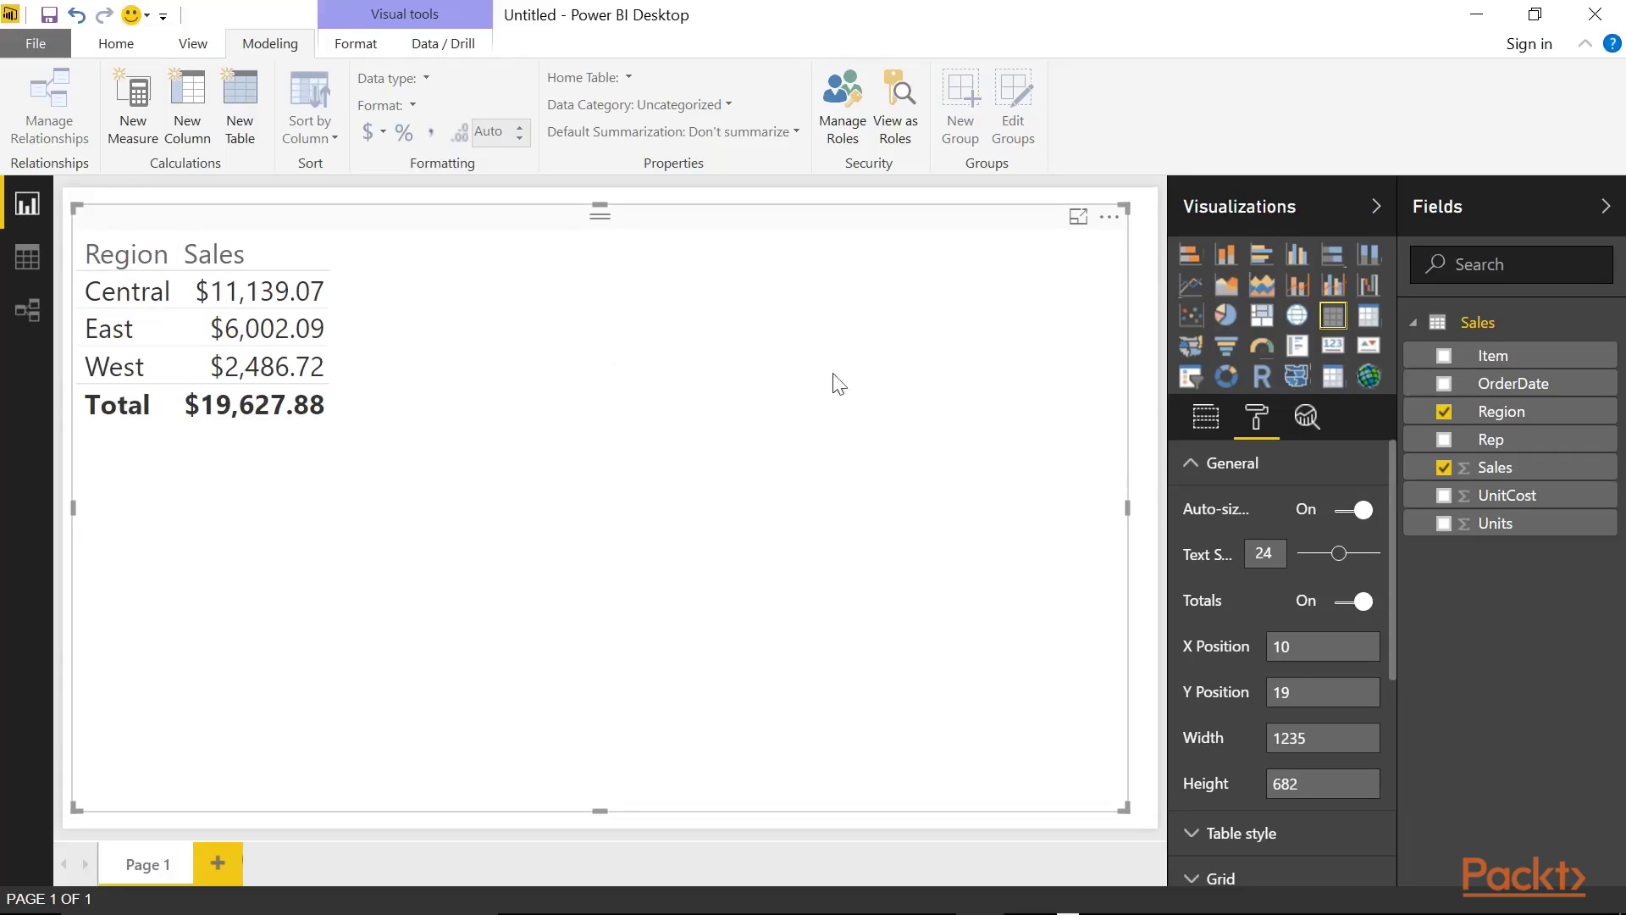
# Try the Average and Count aggregations on the table's Sales values
pyautogui.click(1204, 419)
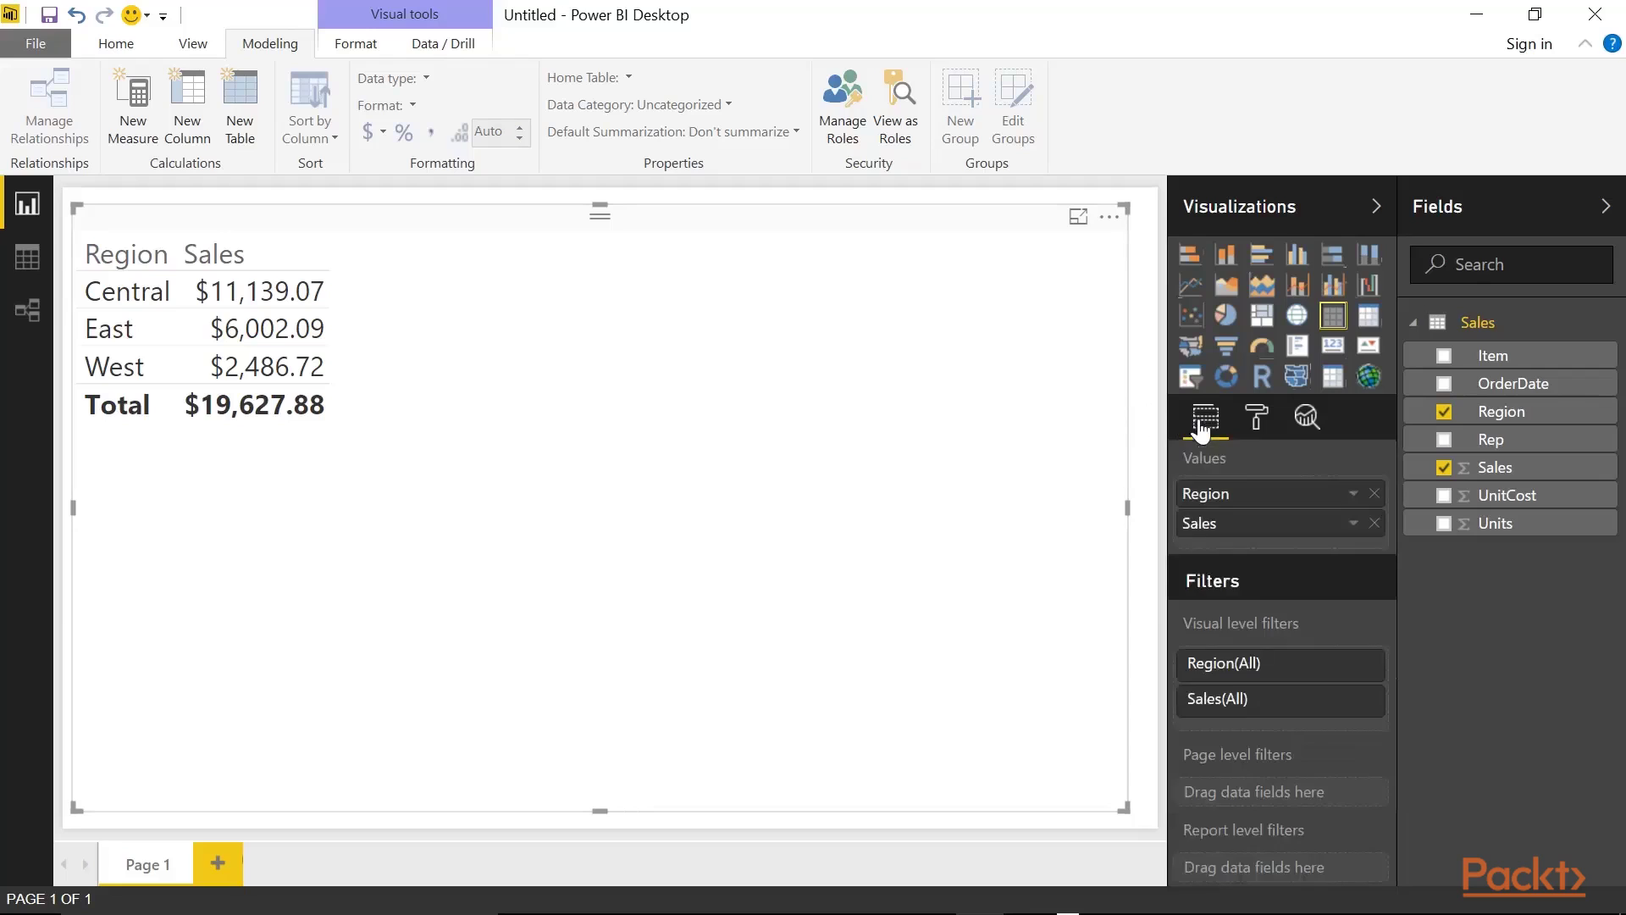
pyautogui.click(1352, 524)
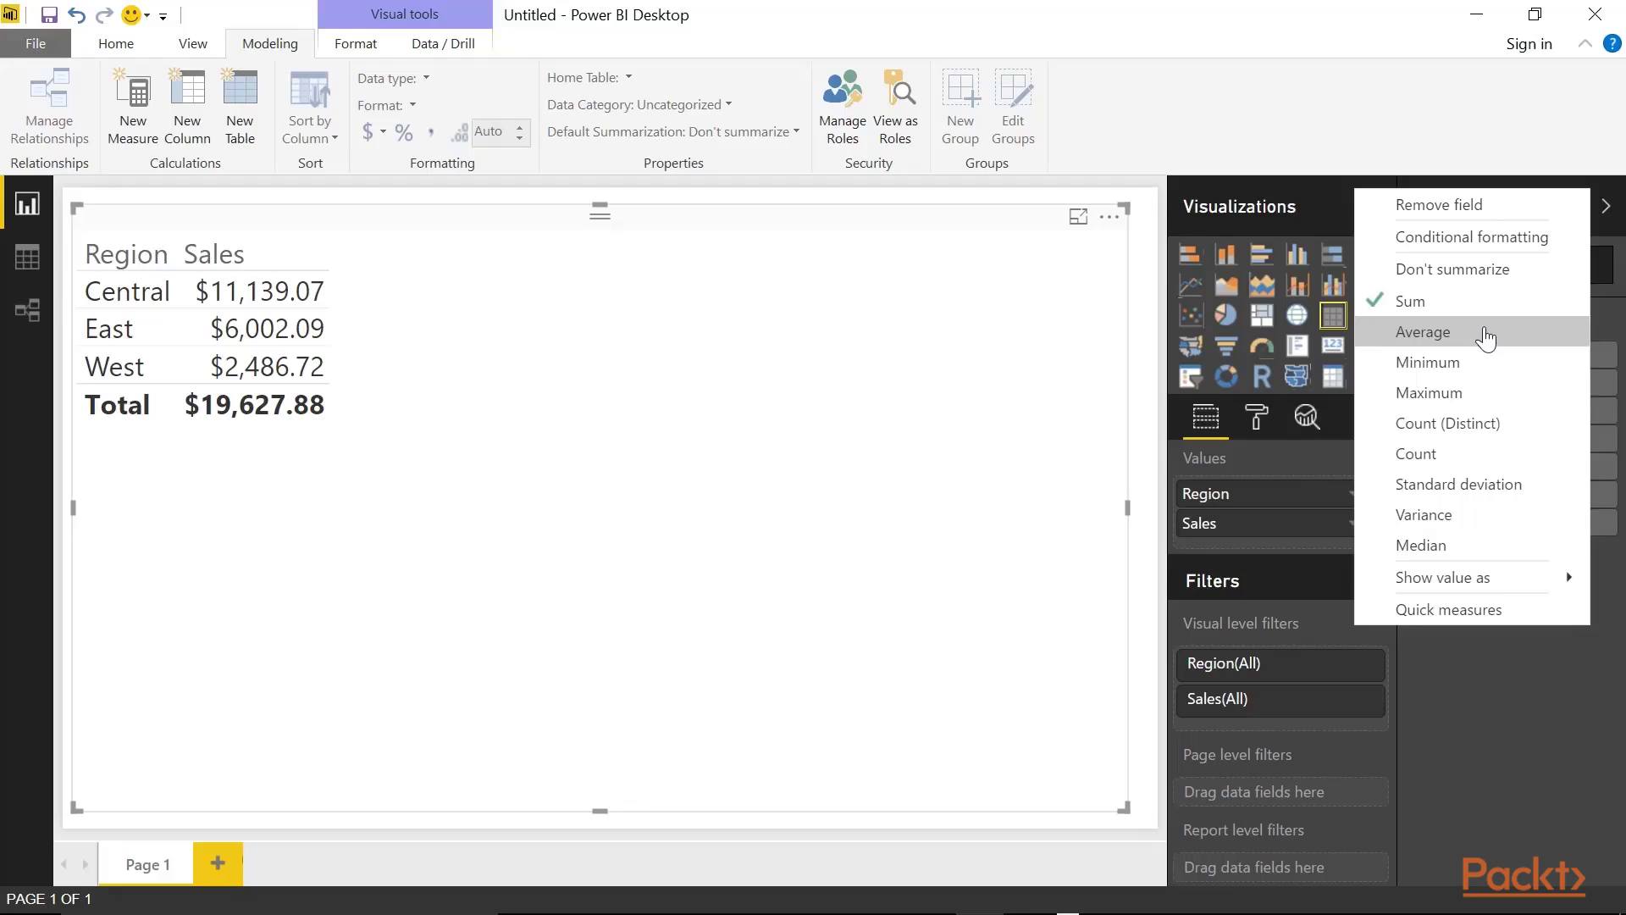
pyautogui.click(1486, 338)
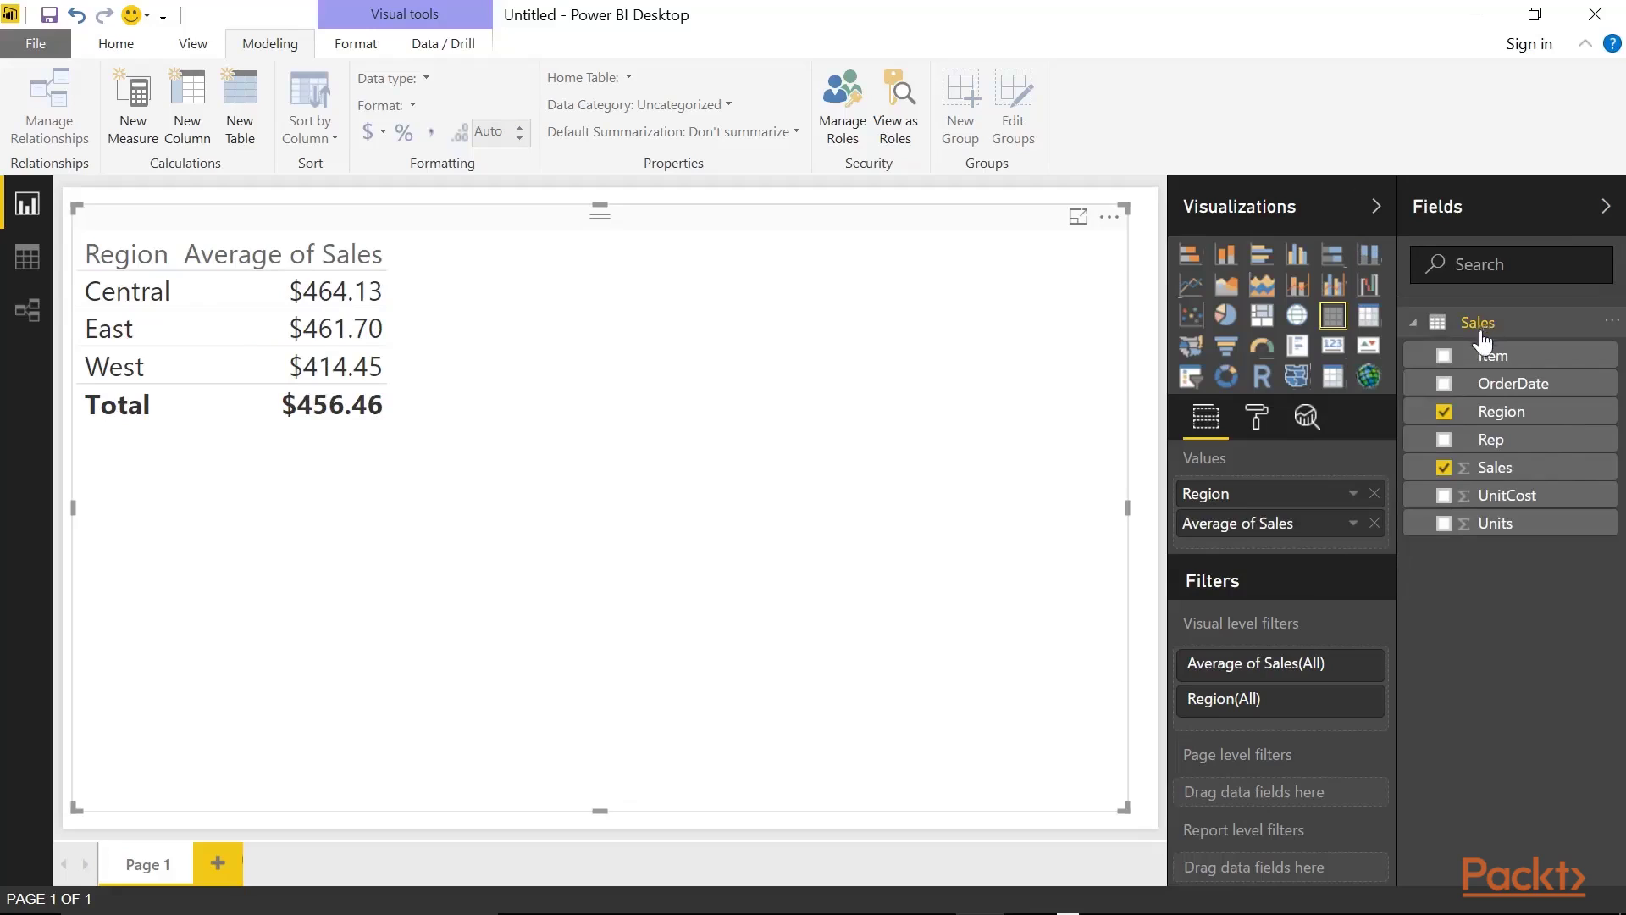
pyautogui.click(1352, 522)
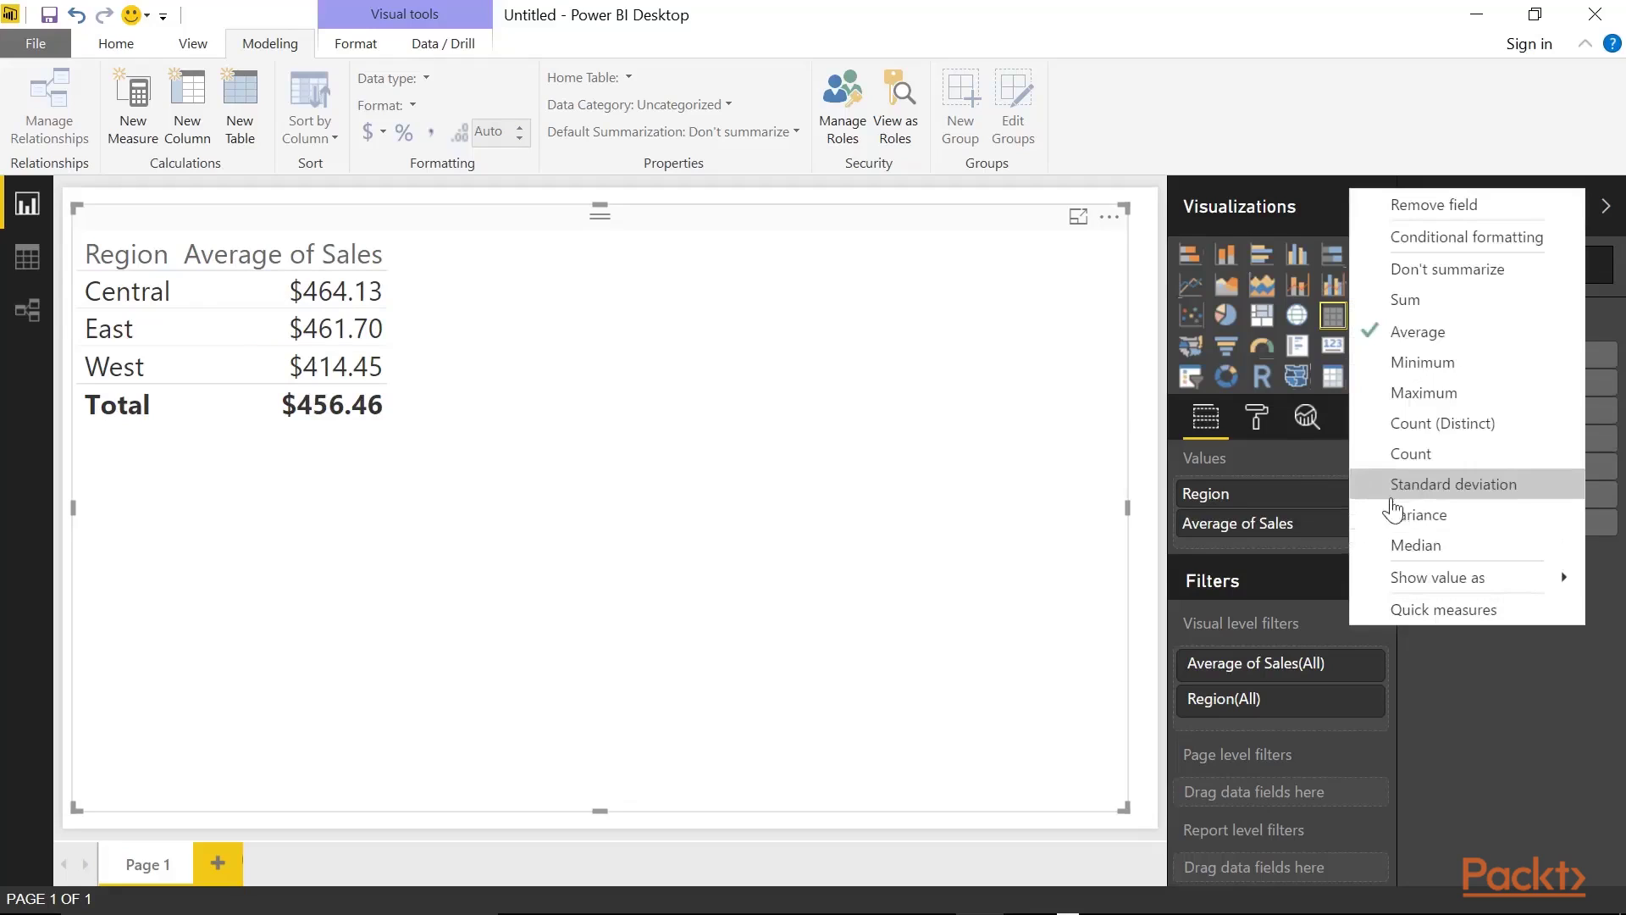
pyautogui.click(1409, 454)
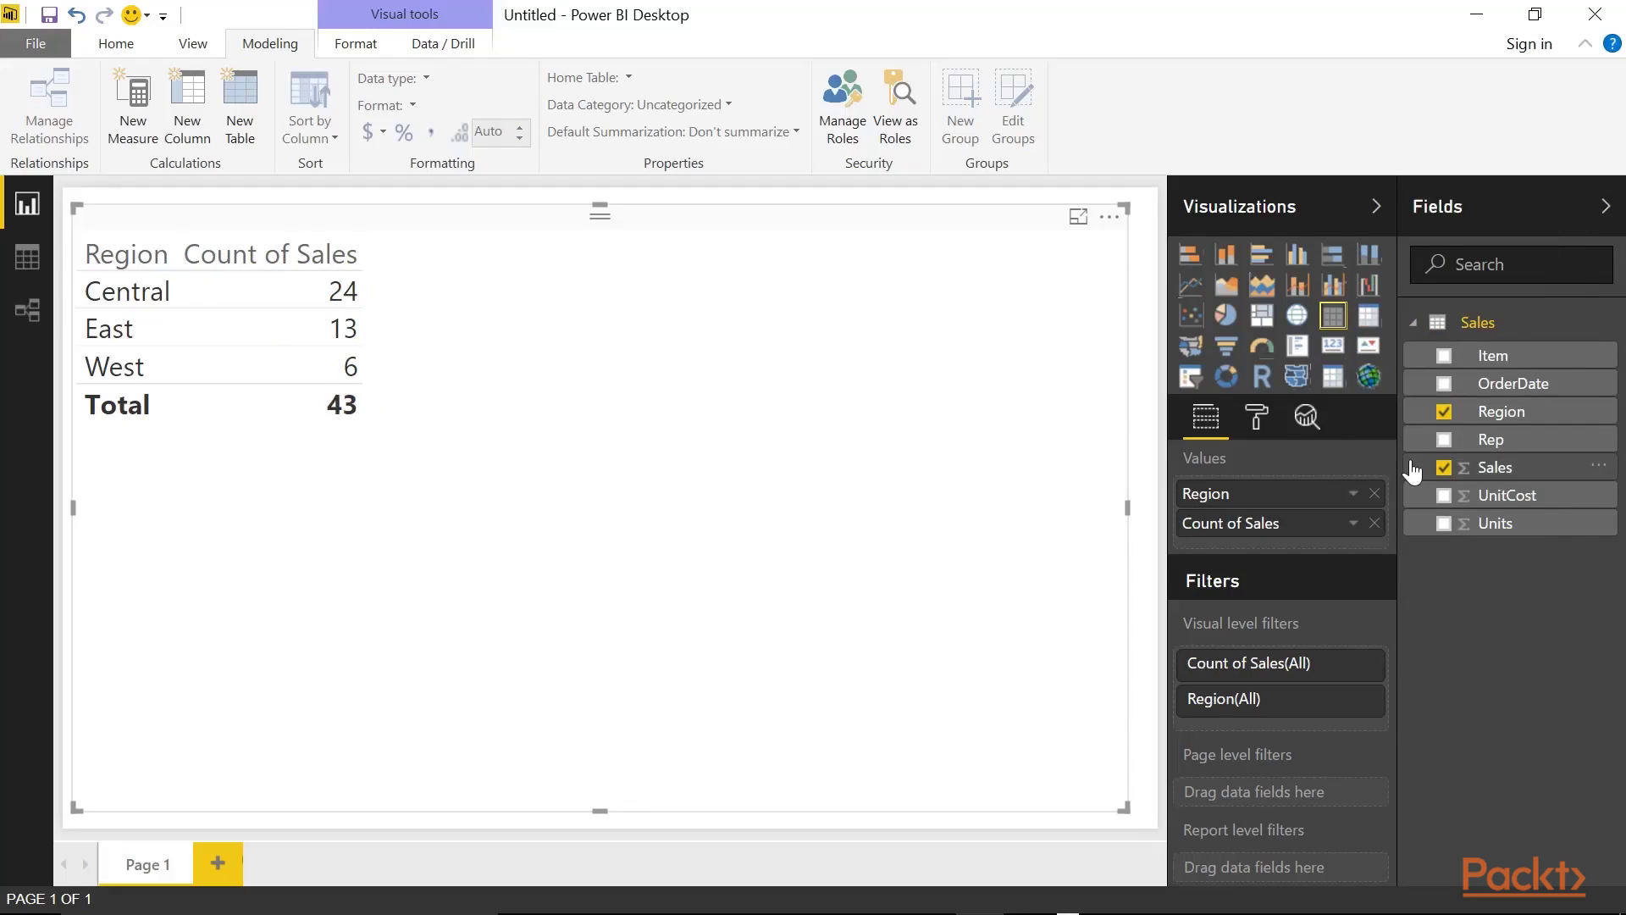
# Show the count of Sales as a percent of grand total
pyautogui.click(1353, 524)
pyautogui.moveTo(1401, 577)
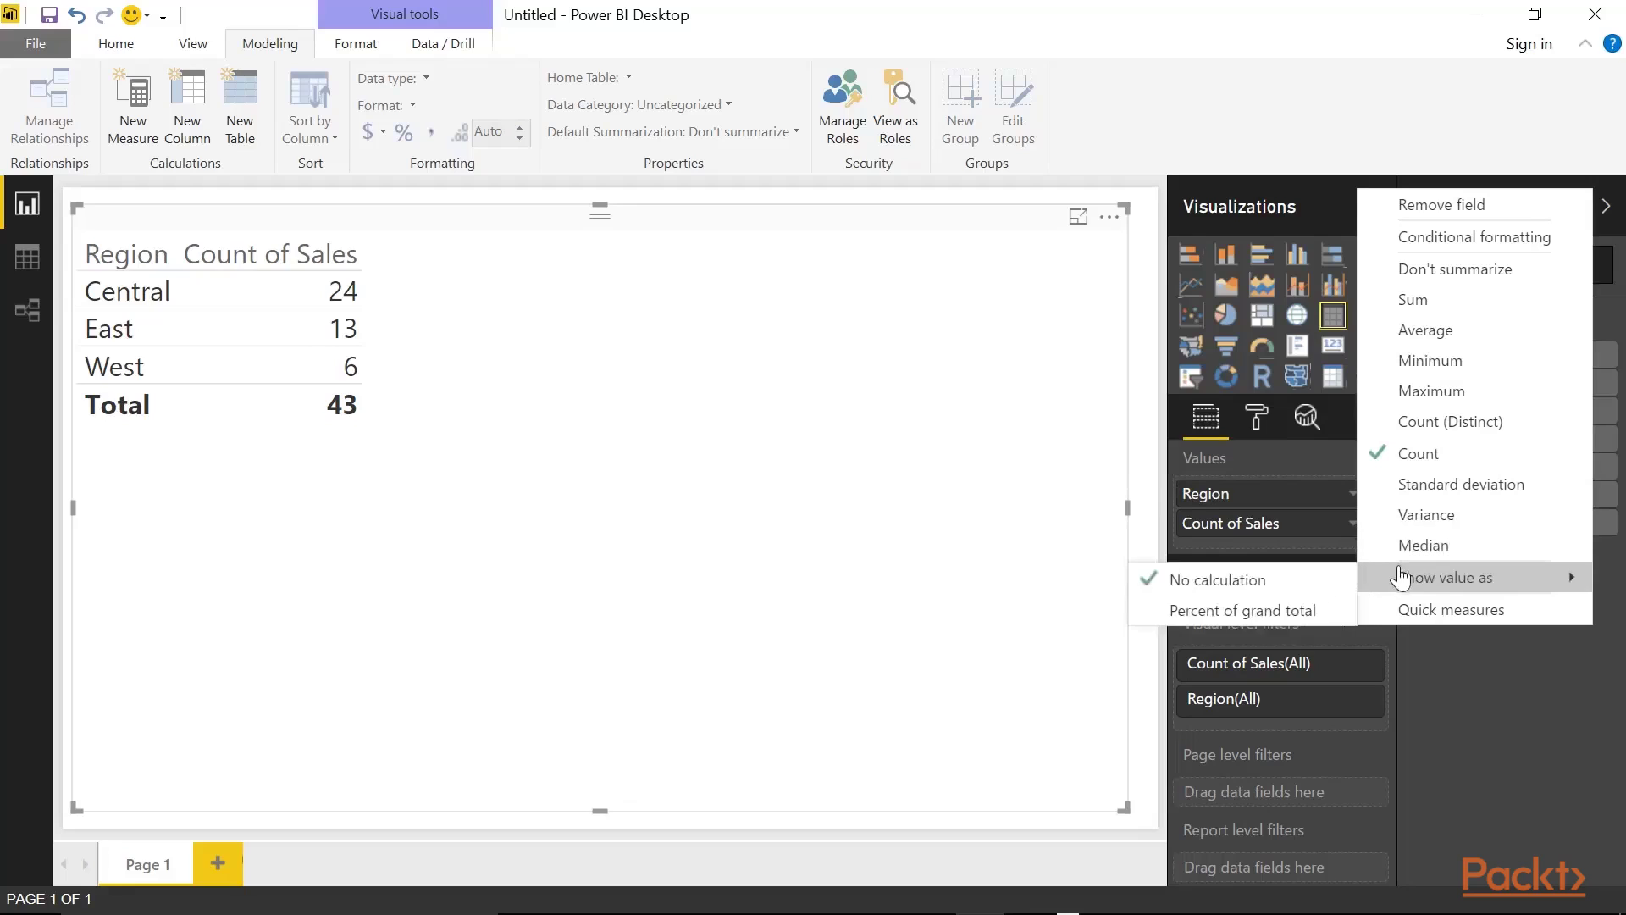
pyautogui.click(1267, 609)
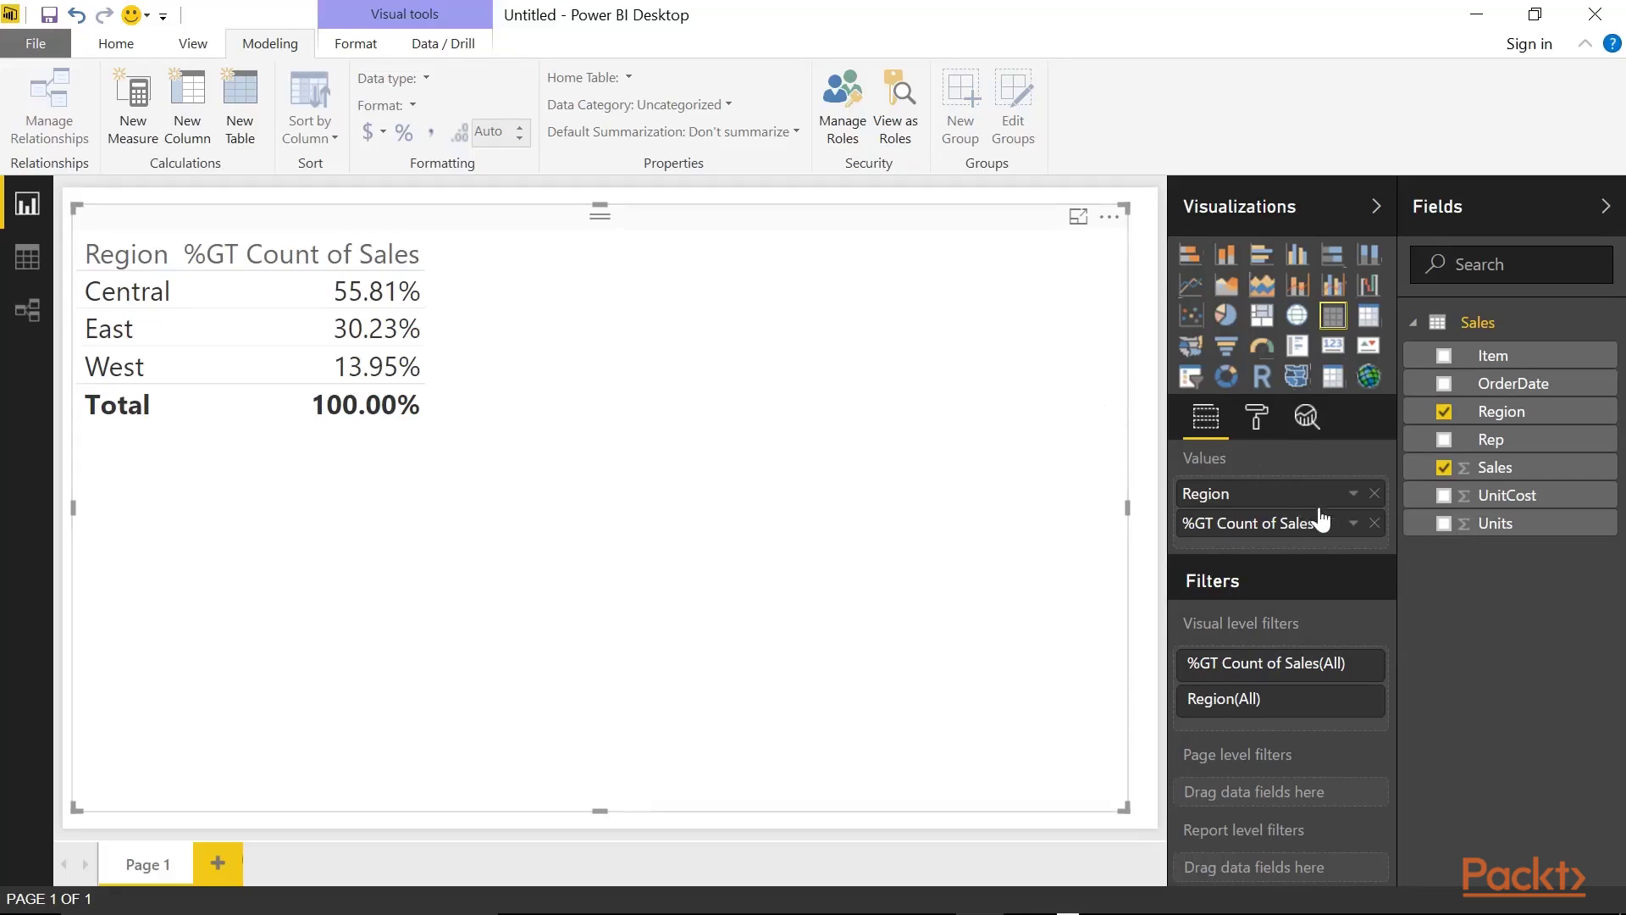
# Set the Sales values back to Sum and show them with no calculation
pyautogui.click(1349, 523)
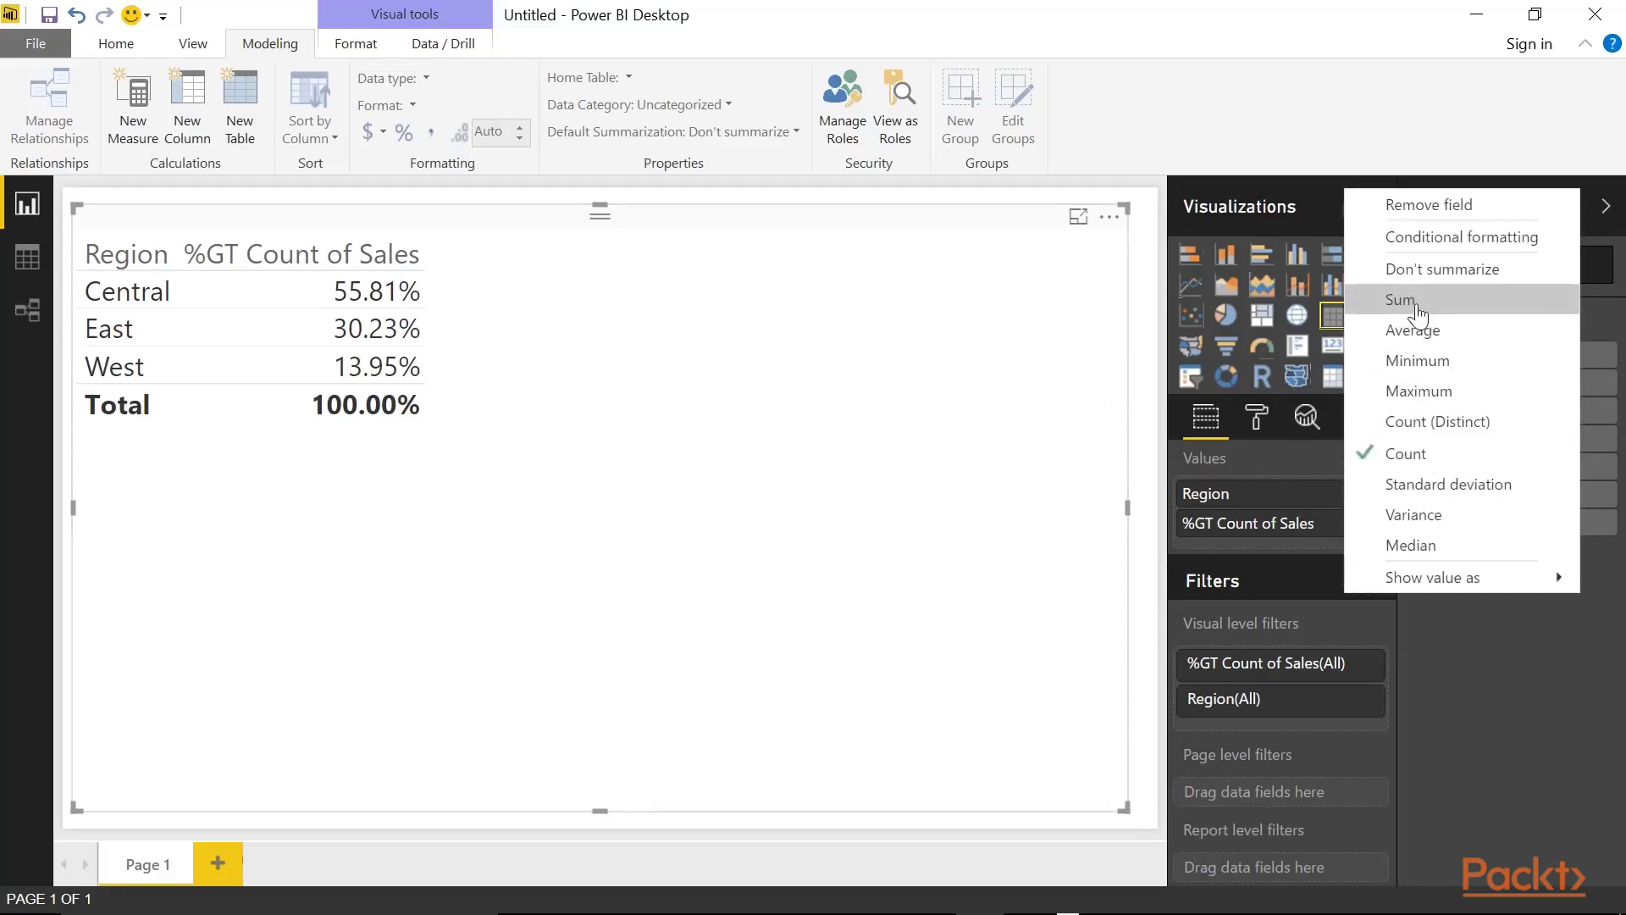
pyautogui.click(1376, 294)
pyautogui.click(1352, 523)
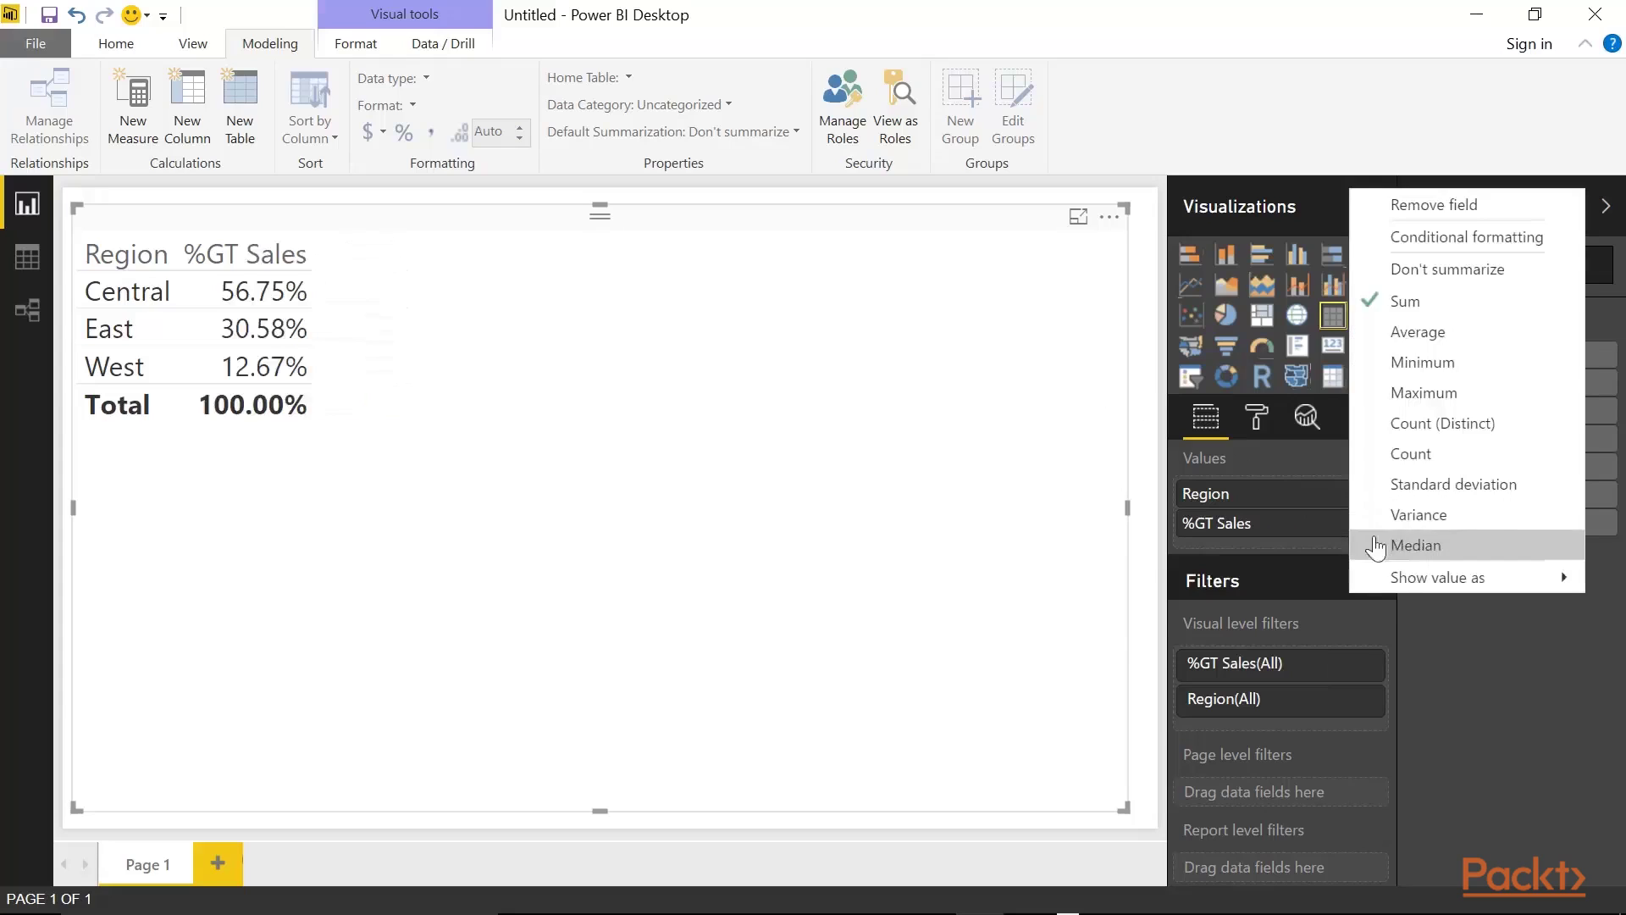
pyautogui.moveTo(1397, 581)
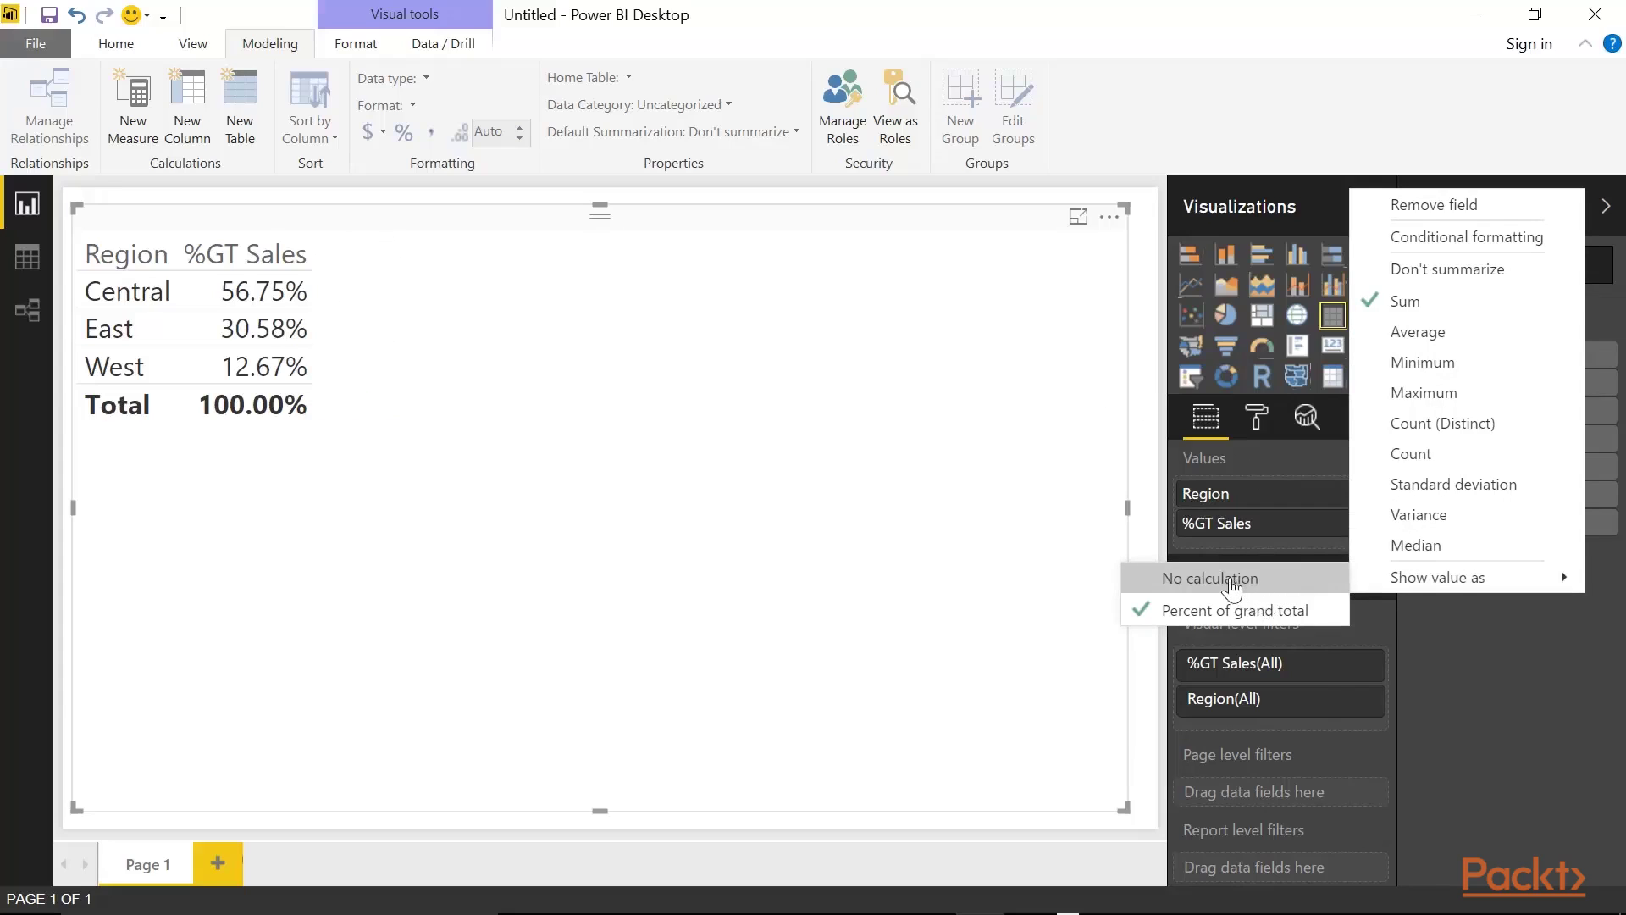
pyautogui.click(1232, 581)
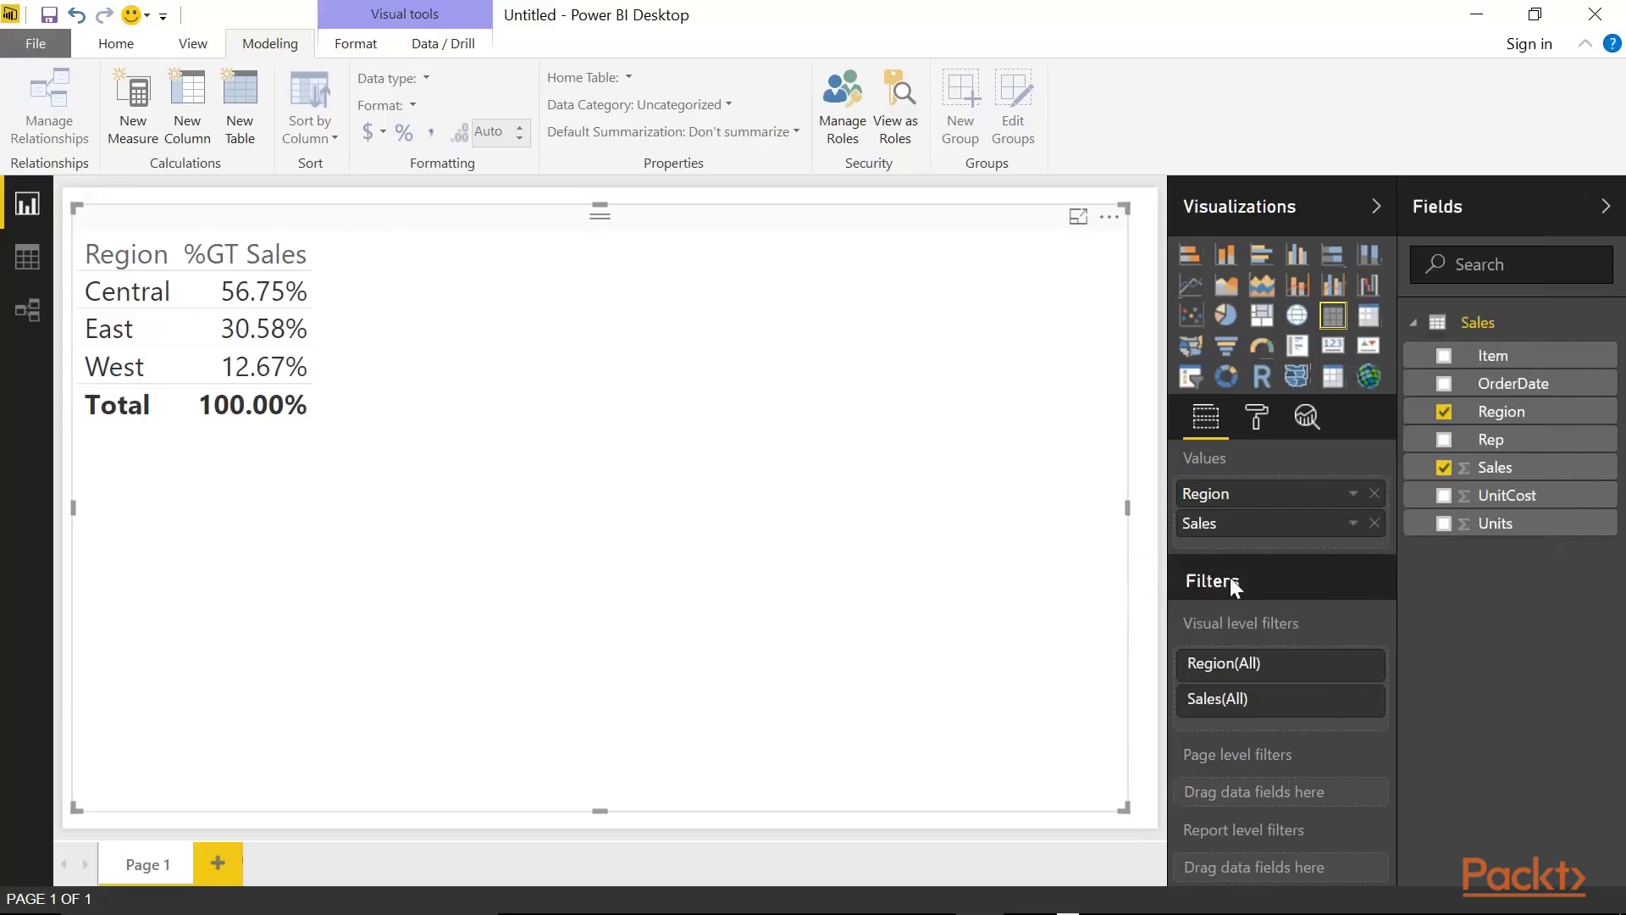
# Convert the table to a clustered column chart and turn on its data labels with text size 25
pyautogui.click(1298, 255)
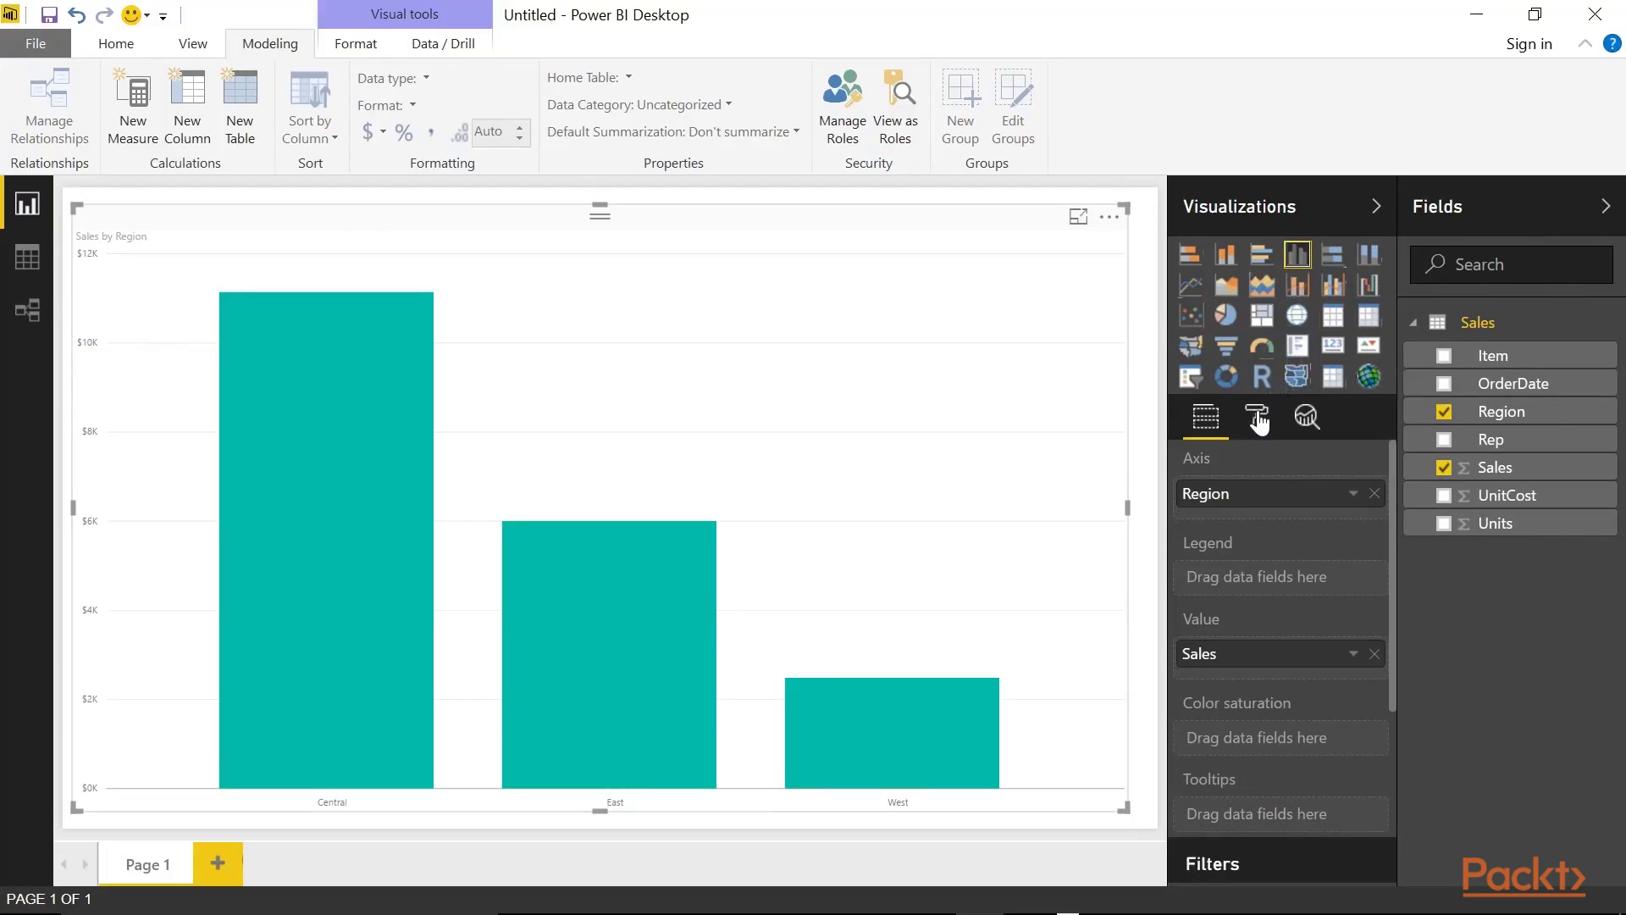
pyautogui.click(1257, 418)
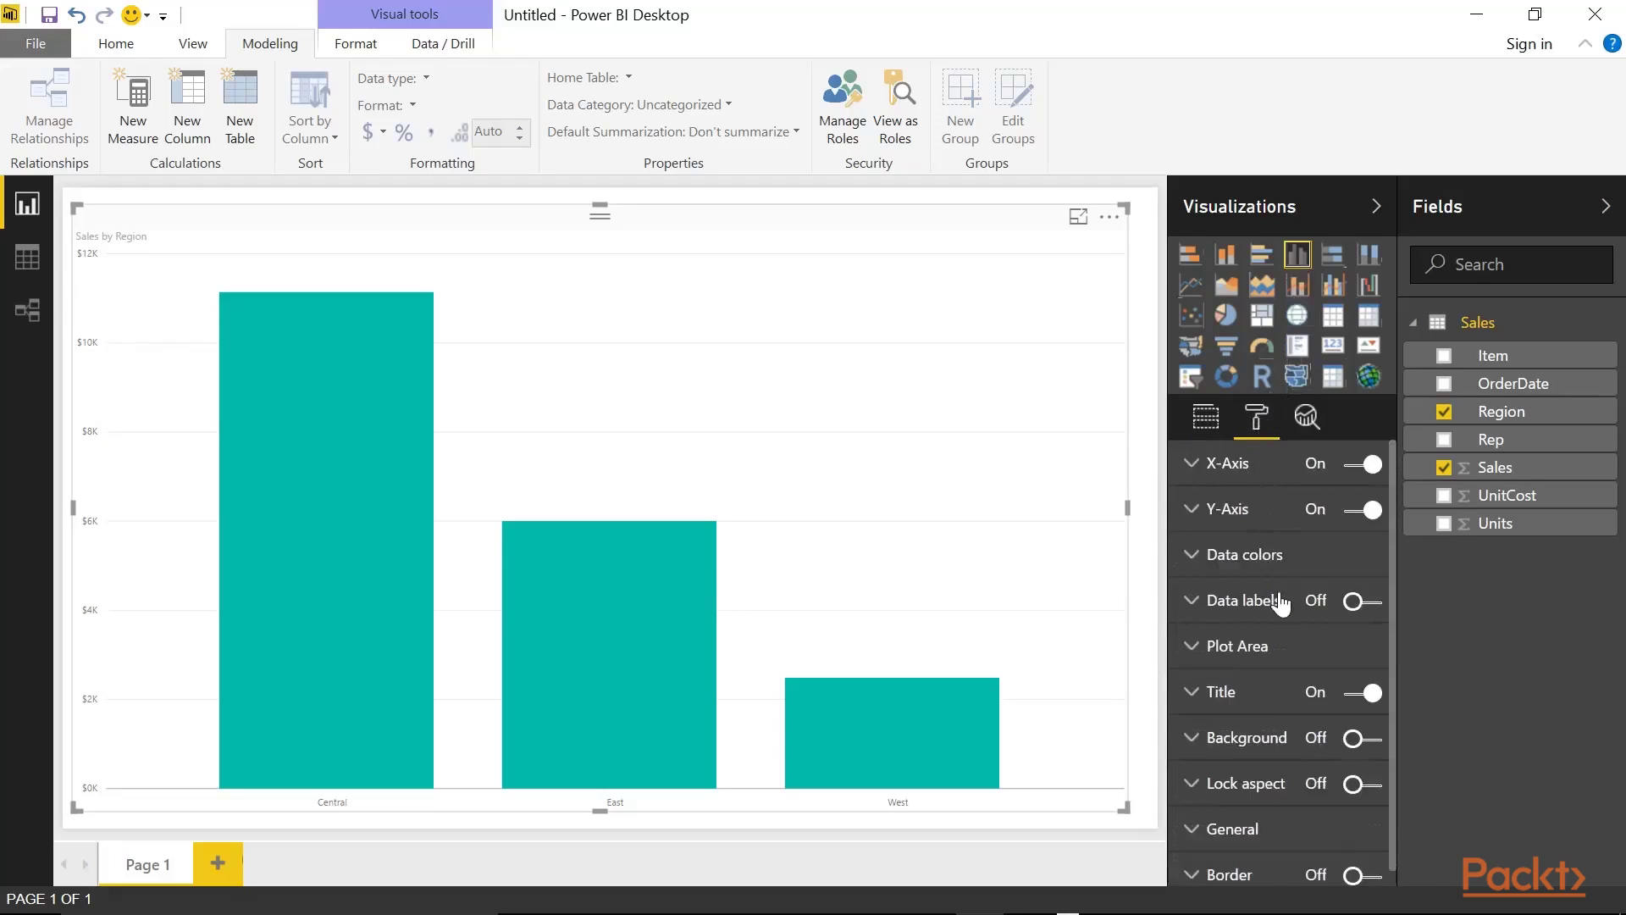
pyautogui.click(1338, 603)
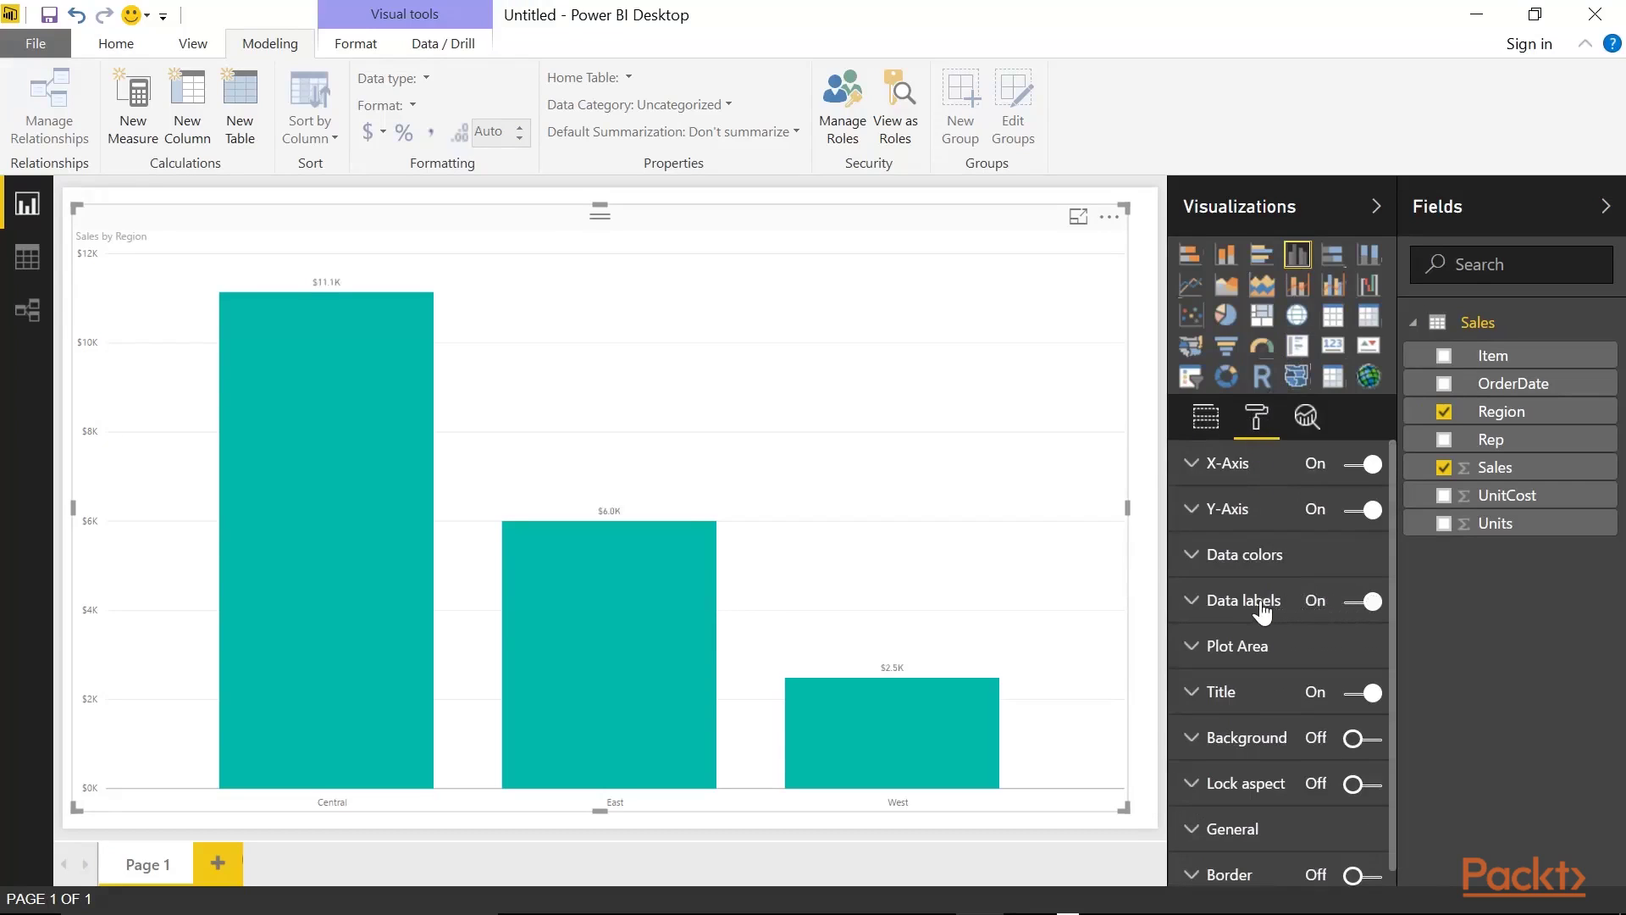
pyautogui.click(1261, 608)
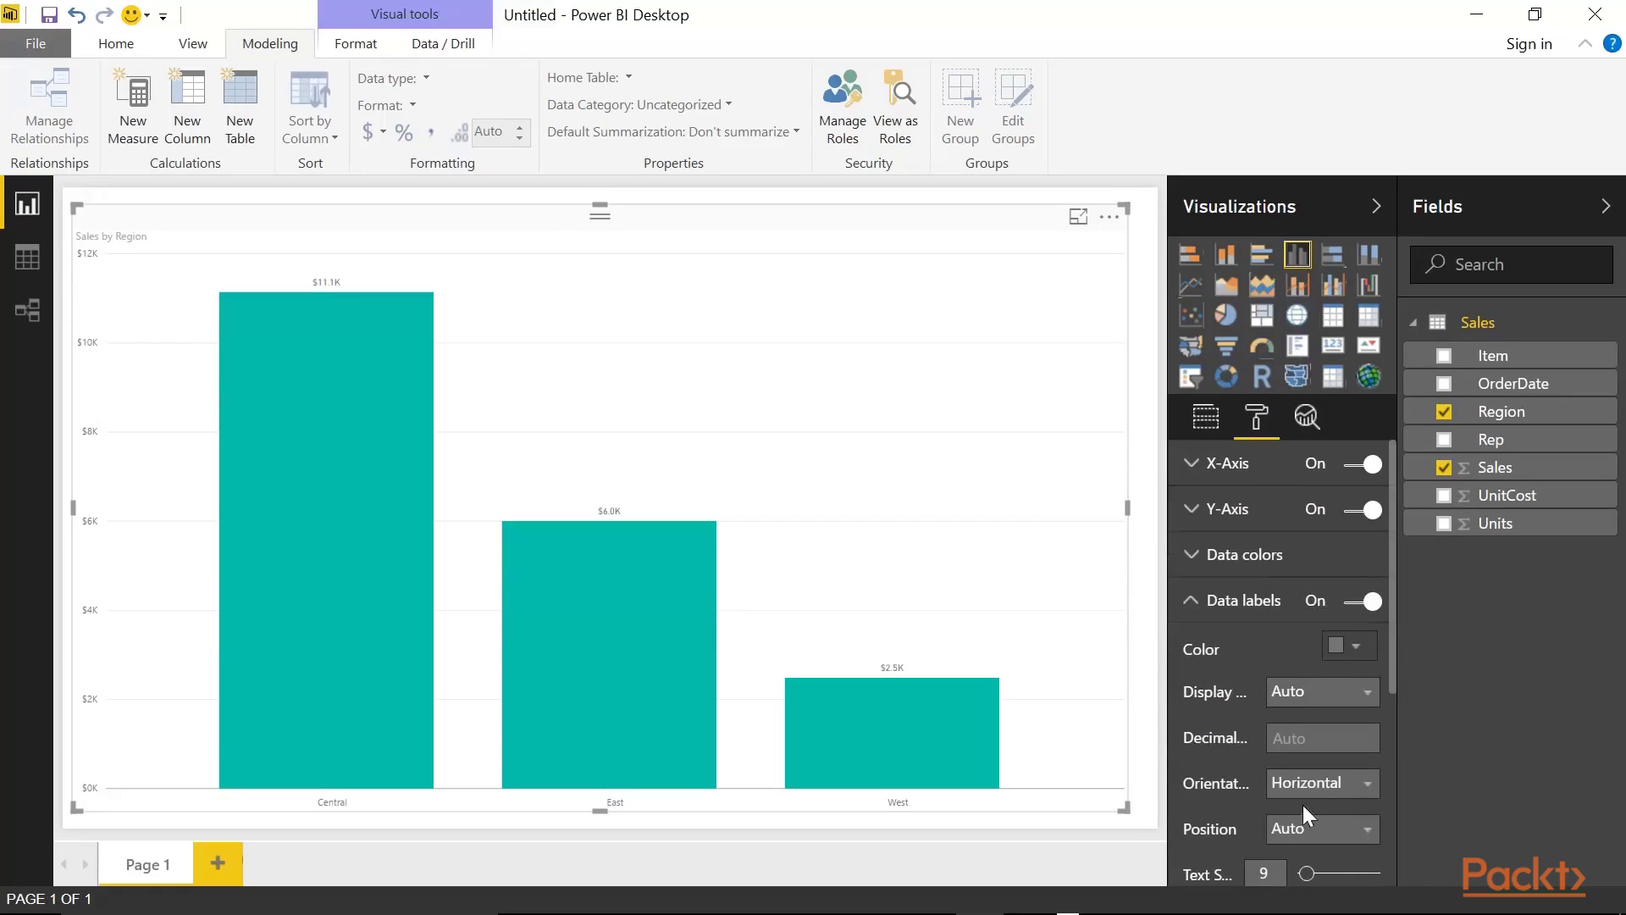
pyautogui.scroll(-1, 1308, 815)
pyautogui.moveTo(1304, 793); pyautogui.dragTo(1343, 793)
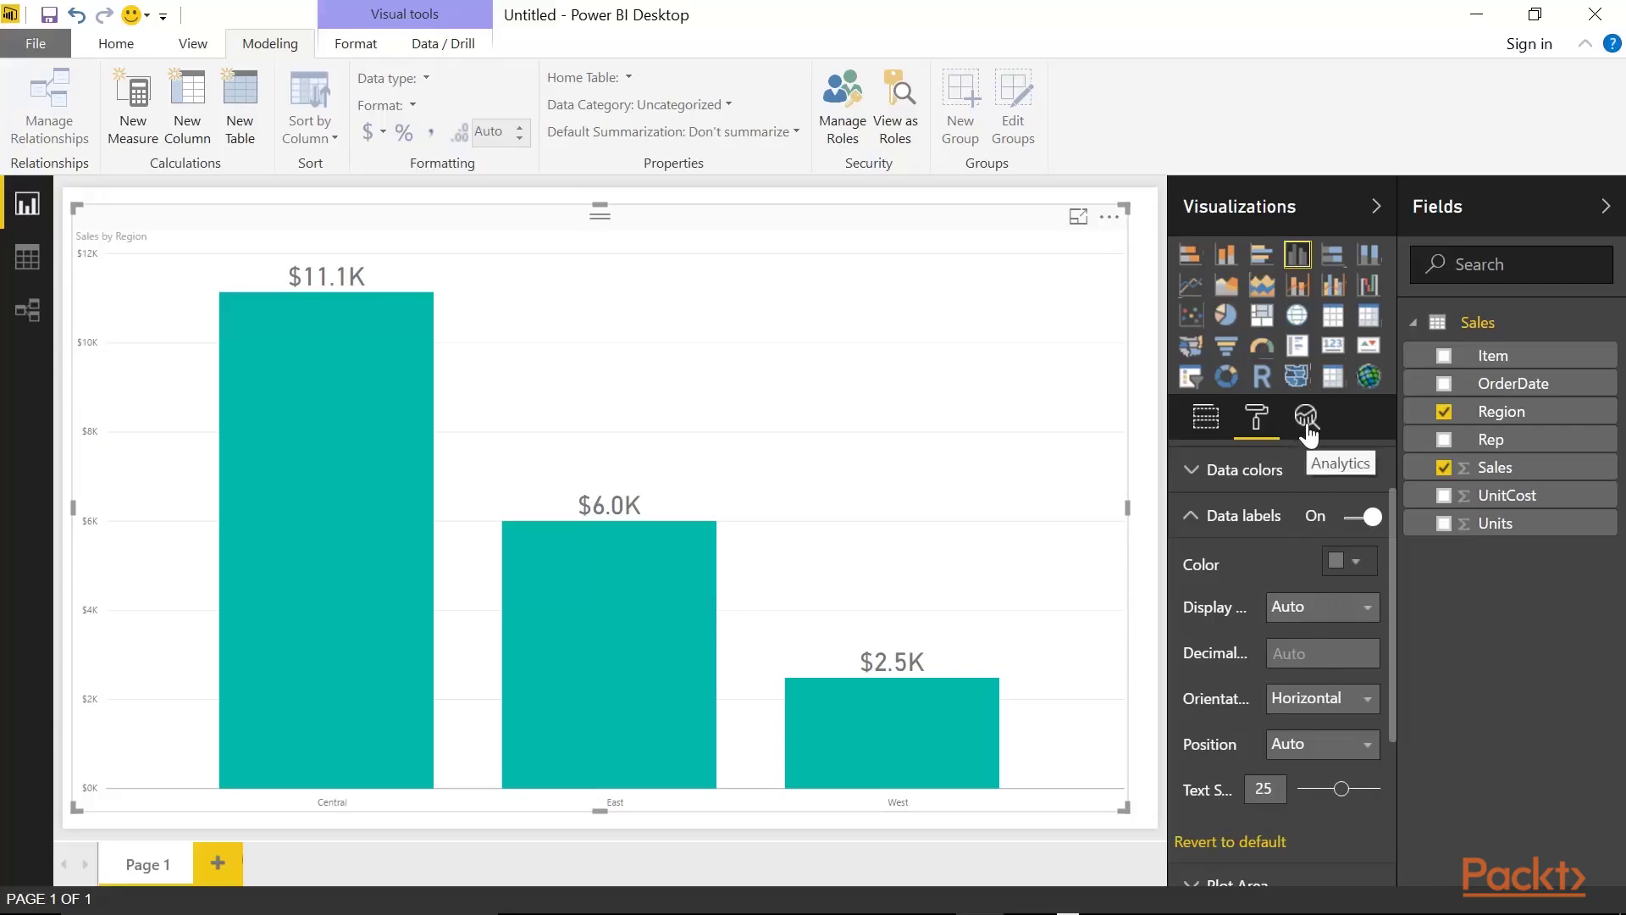
# Add an average line for Sales to the column chart
pyautogui.click(1306, 417)
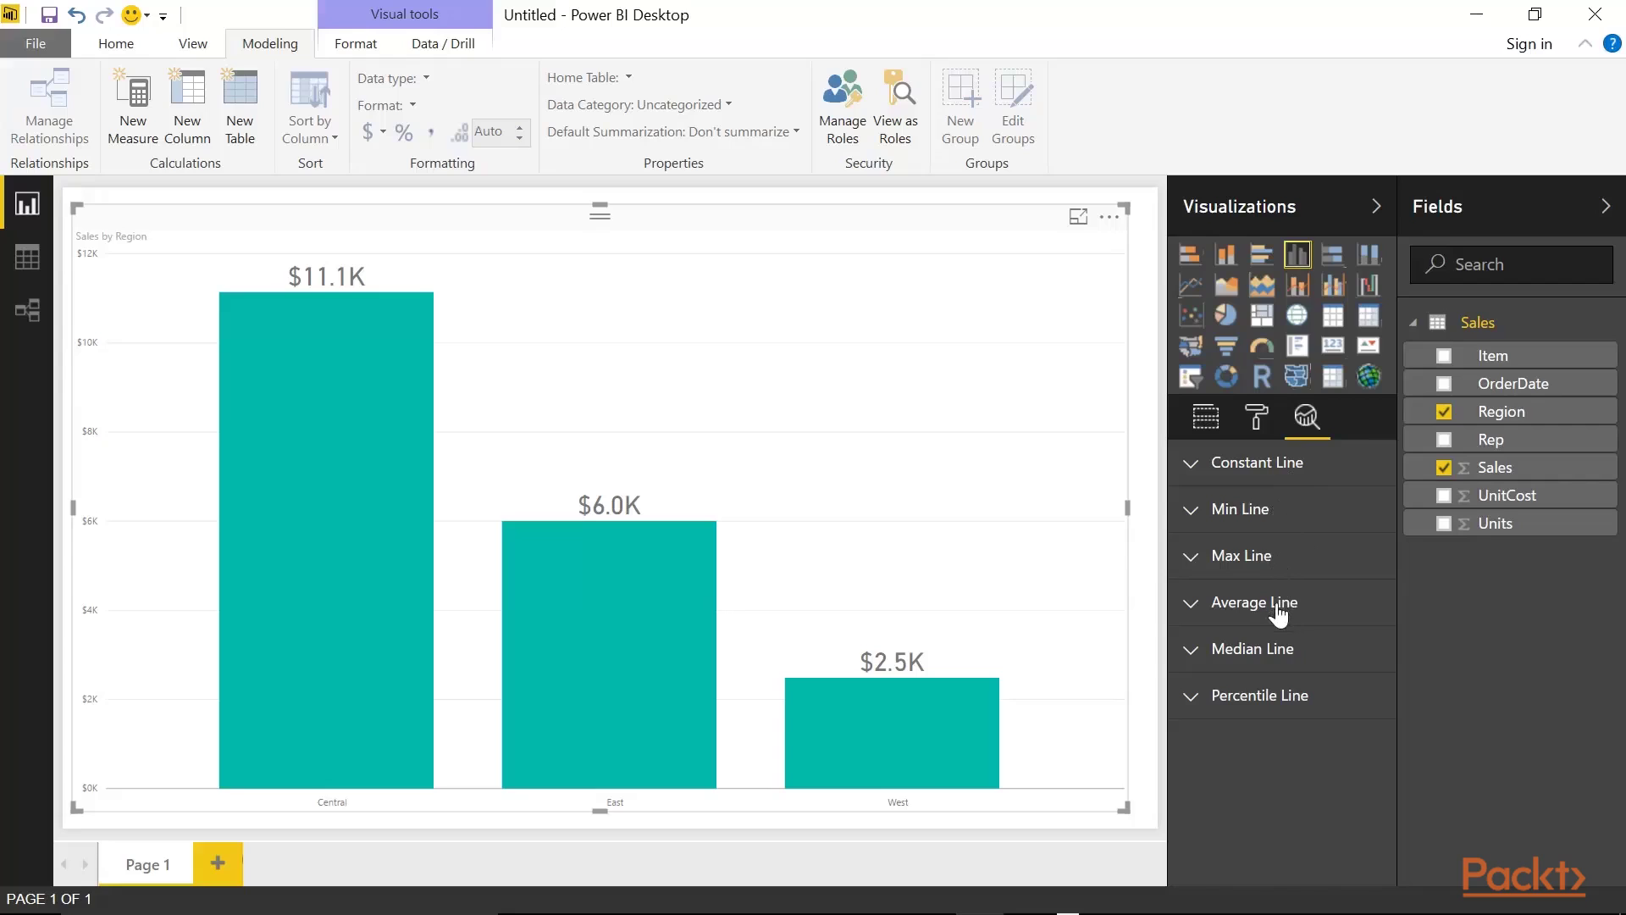
pyautogui.click(1277, 611)
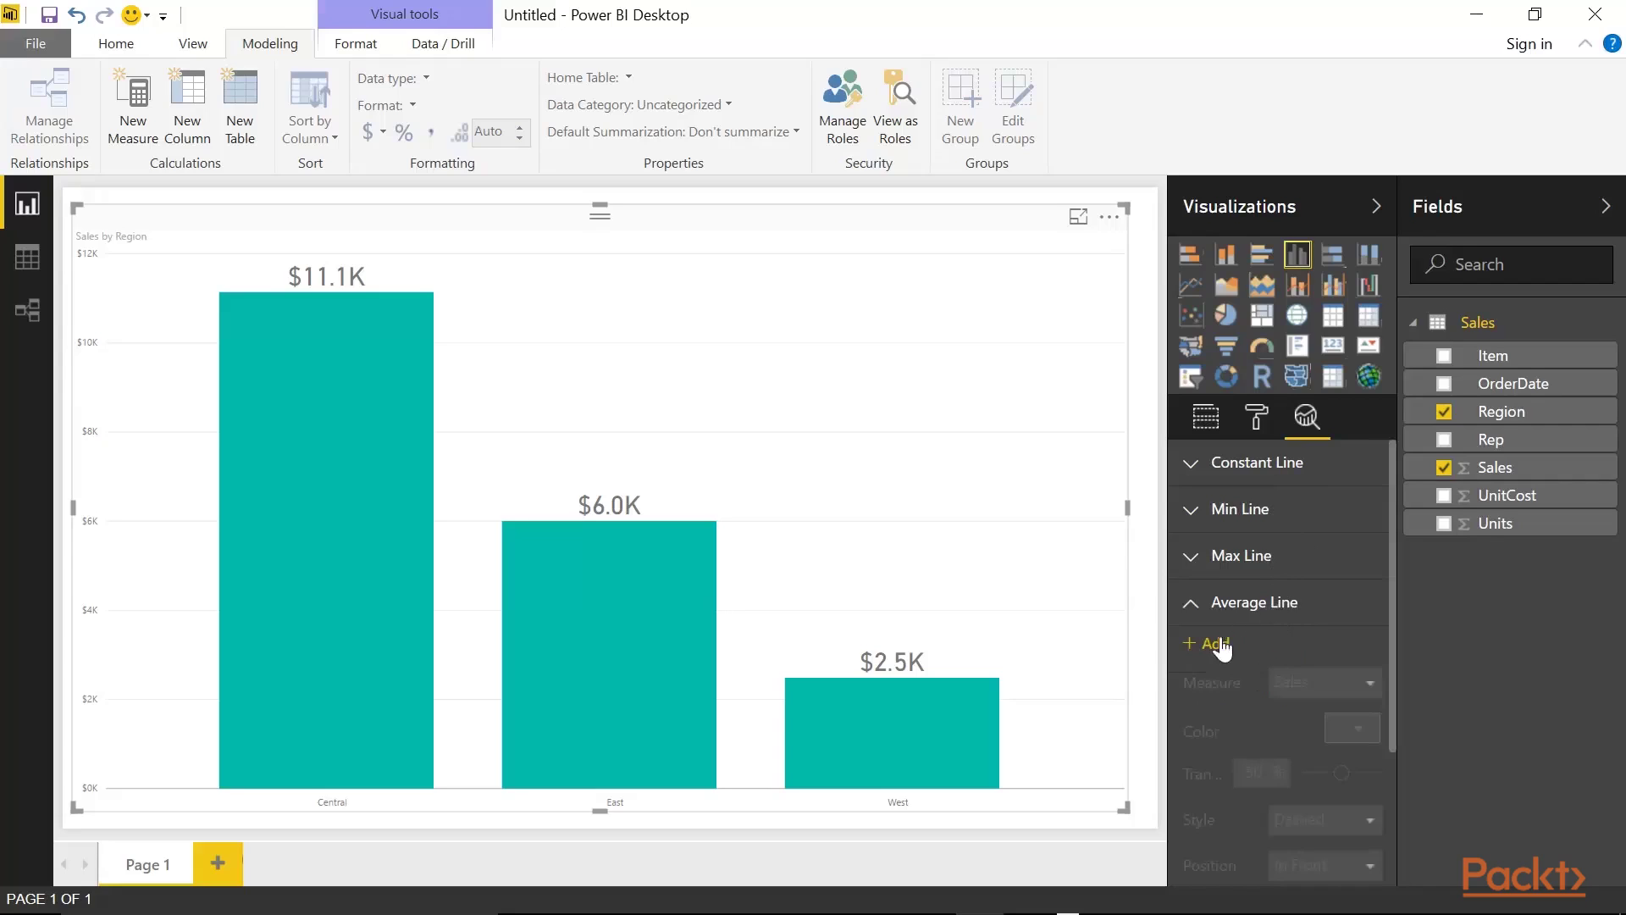
pyautogui.click(1216, 649)
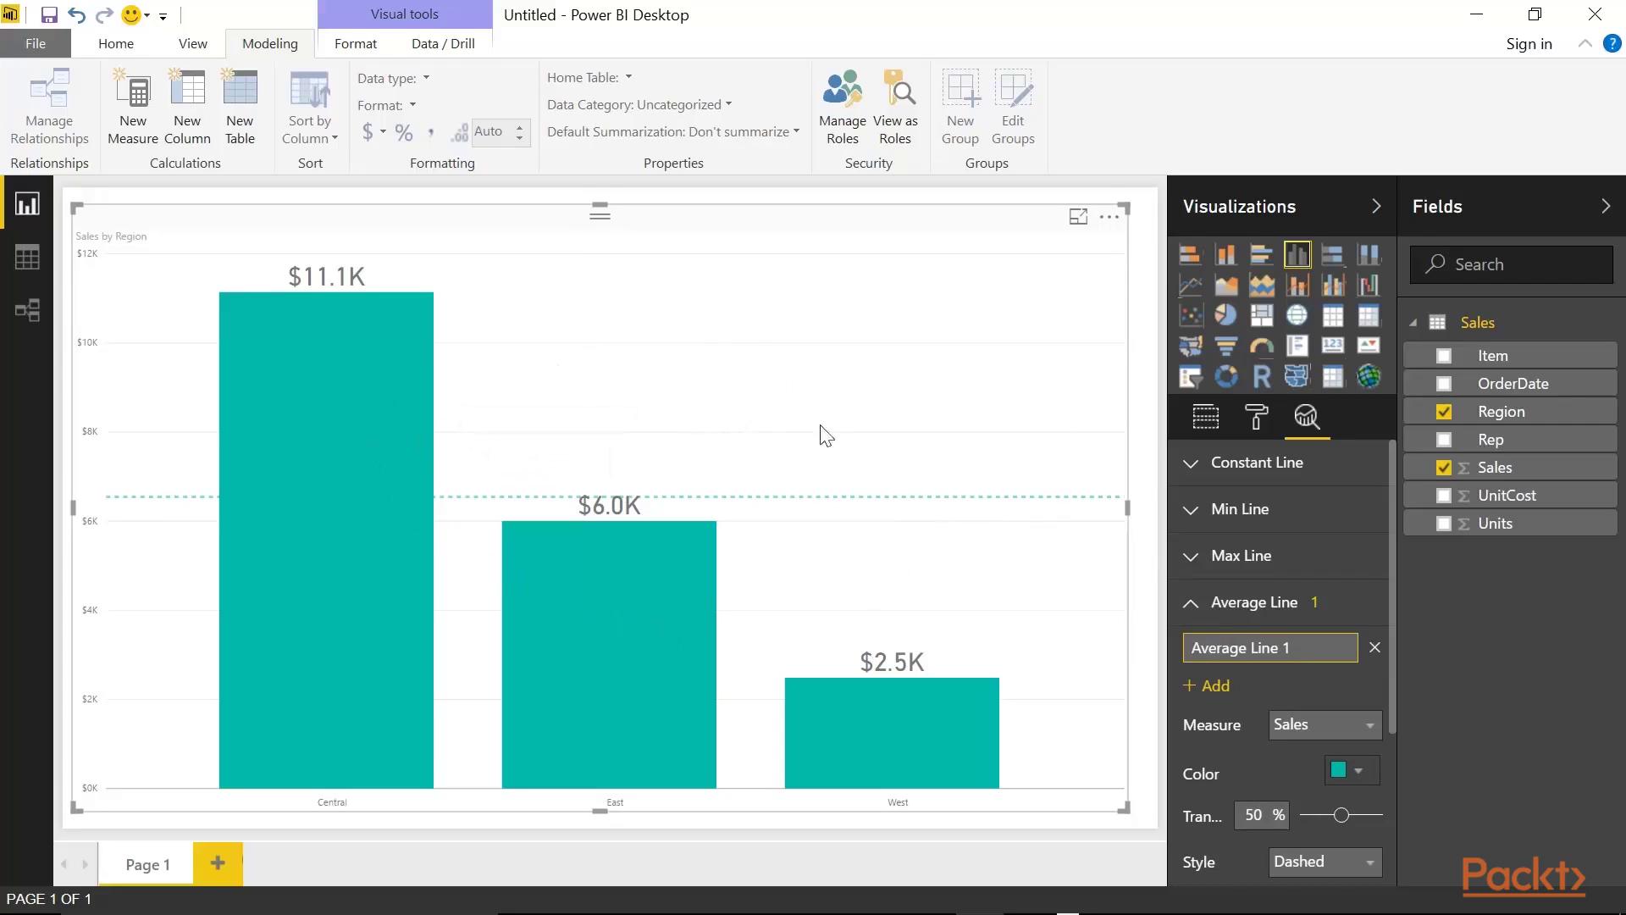
# Format the average line with a dark color and 73% transparency, and turn on its data label
pyautogui.scroll(-2, 1248, 669)
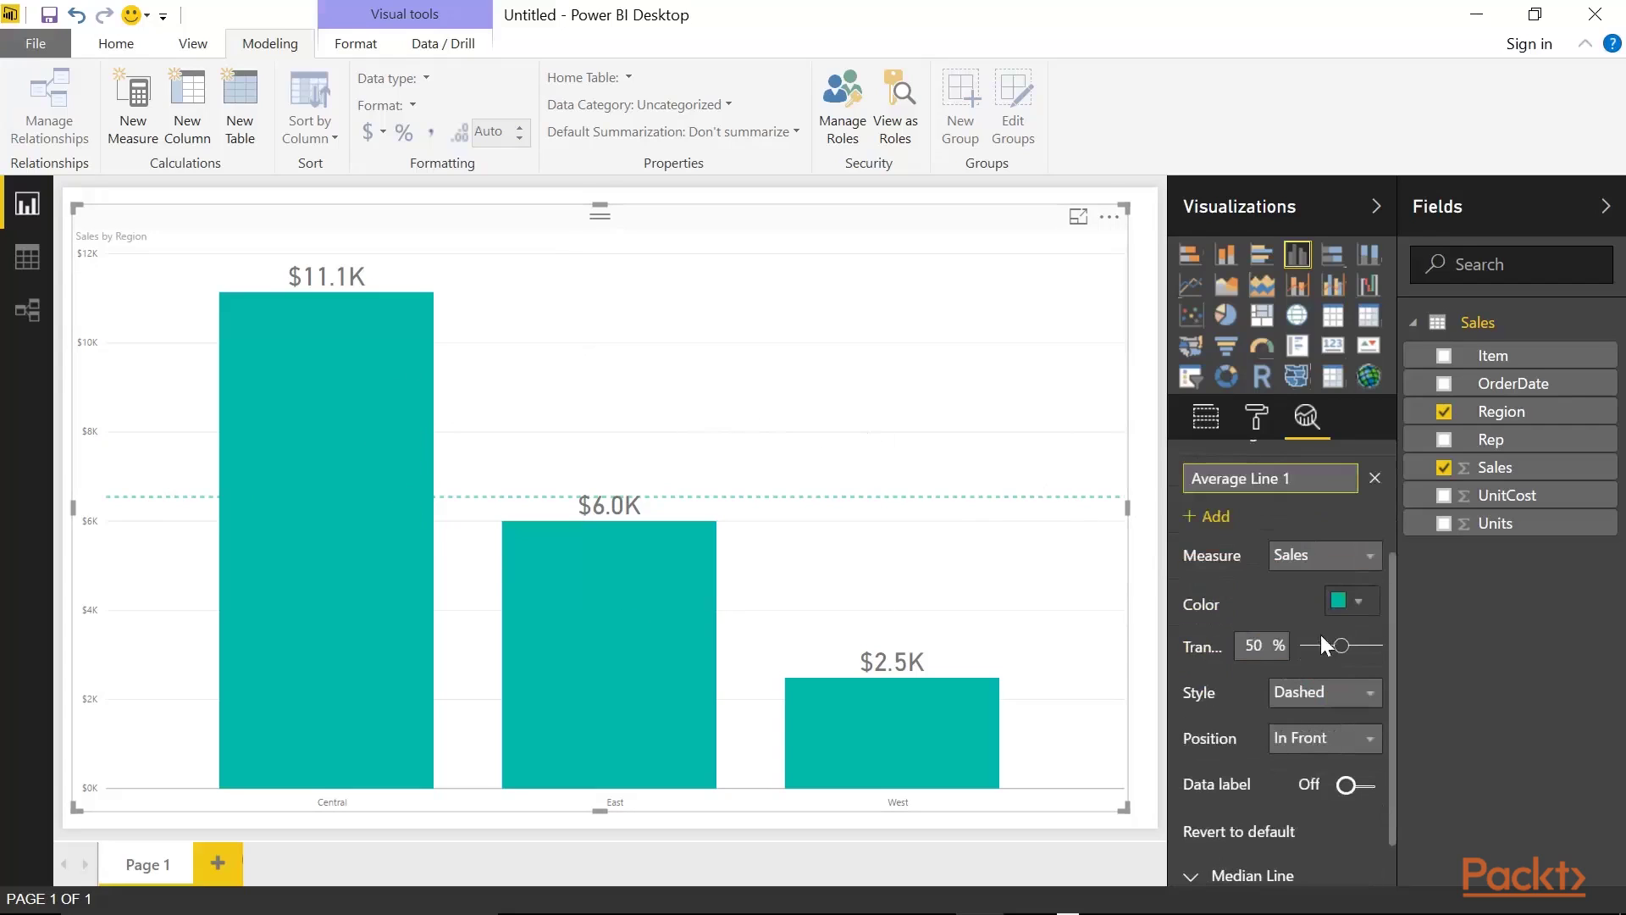
pyautogui.click(1351, 601)
pyautogui.click(1194, 427)
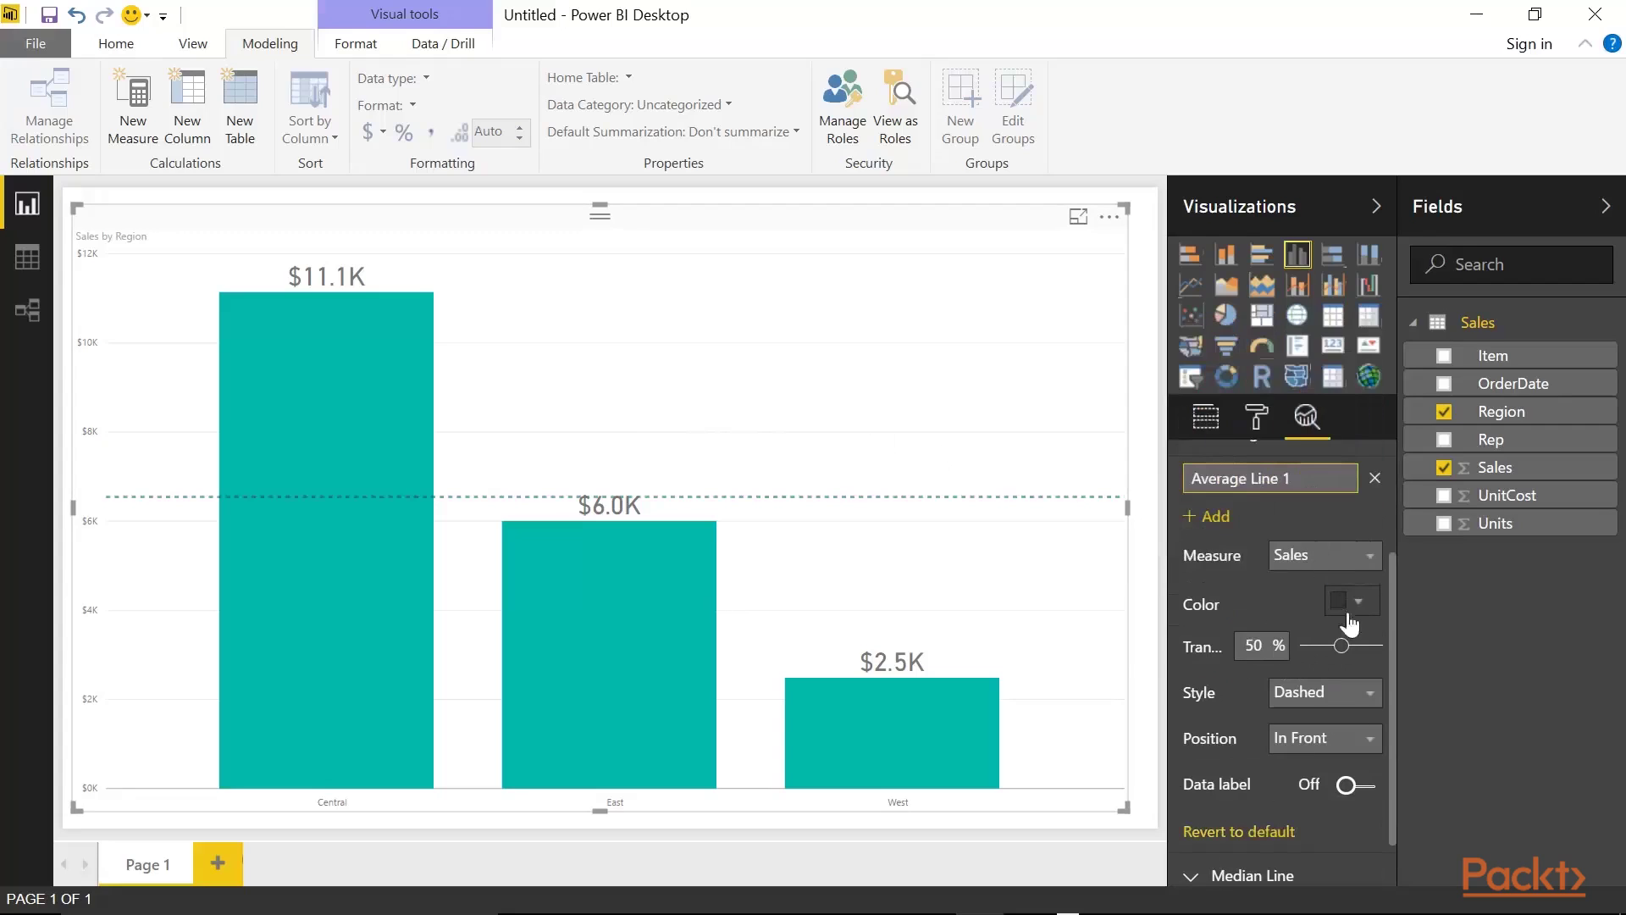
pyautogui.moveTo(1345, 650); pyautogui.dragTo(1359, 650)
pyautogui.click(1348, 786)
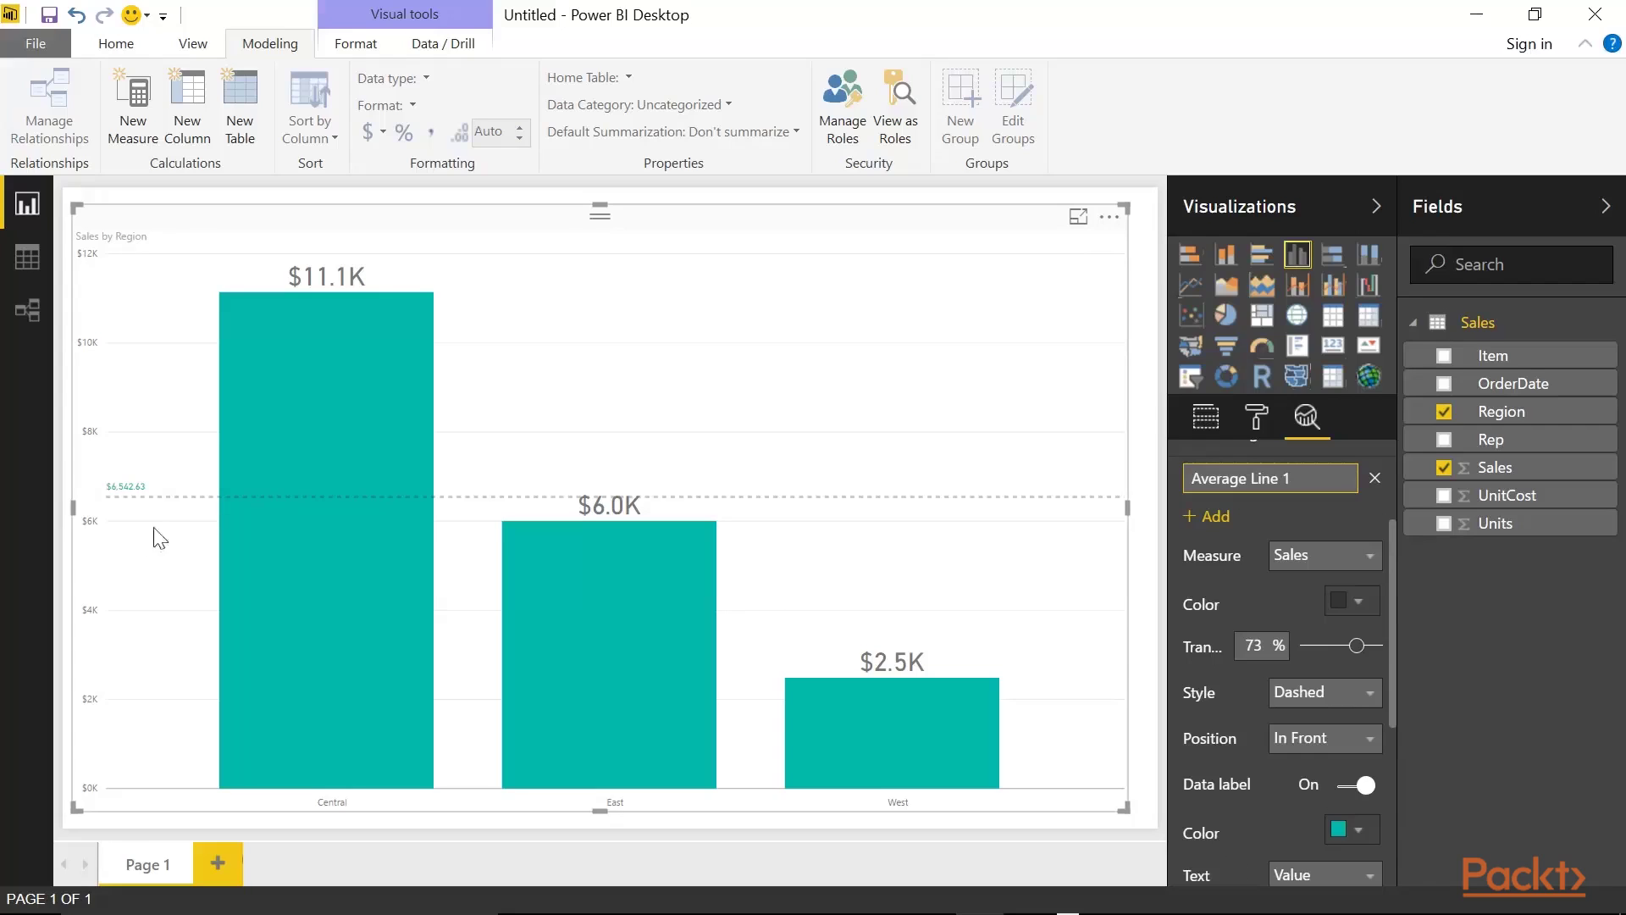
# Add Rep below Region on the chart axis and expand the hierarchy one level down for all regions
pyautogui.click(1206, 418)
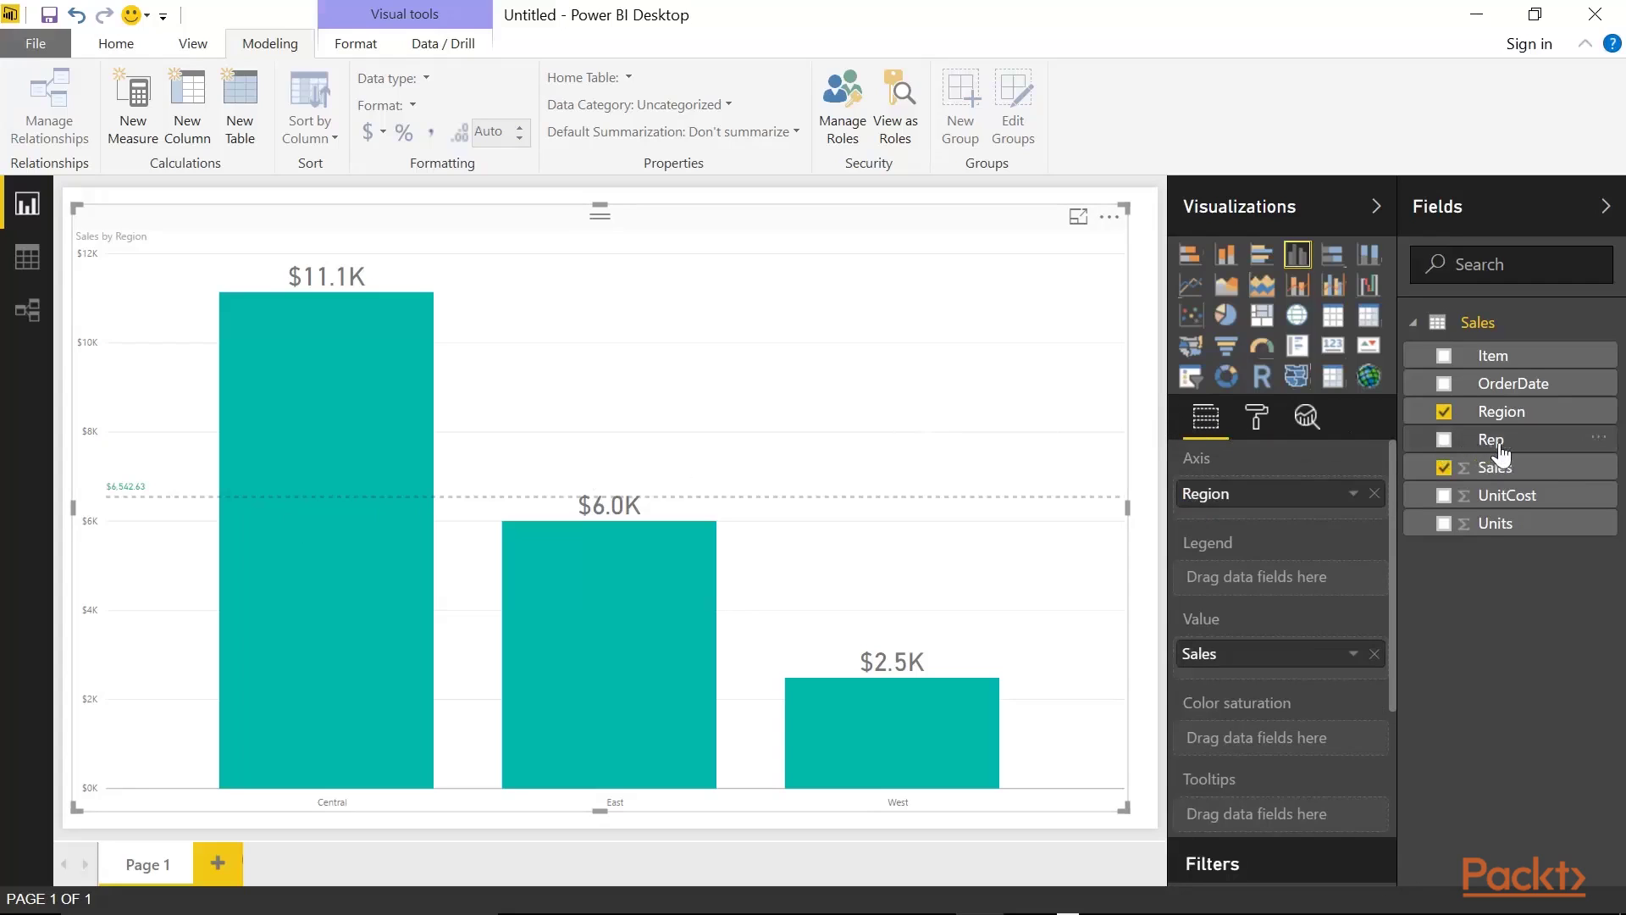
pyautogui.moveTo(1500, 454); pyautogui.dragTo(1276, 530)
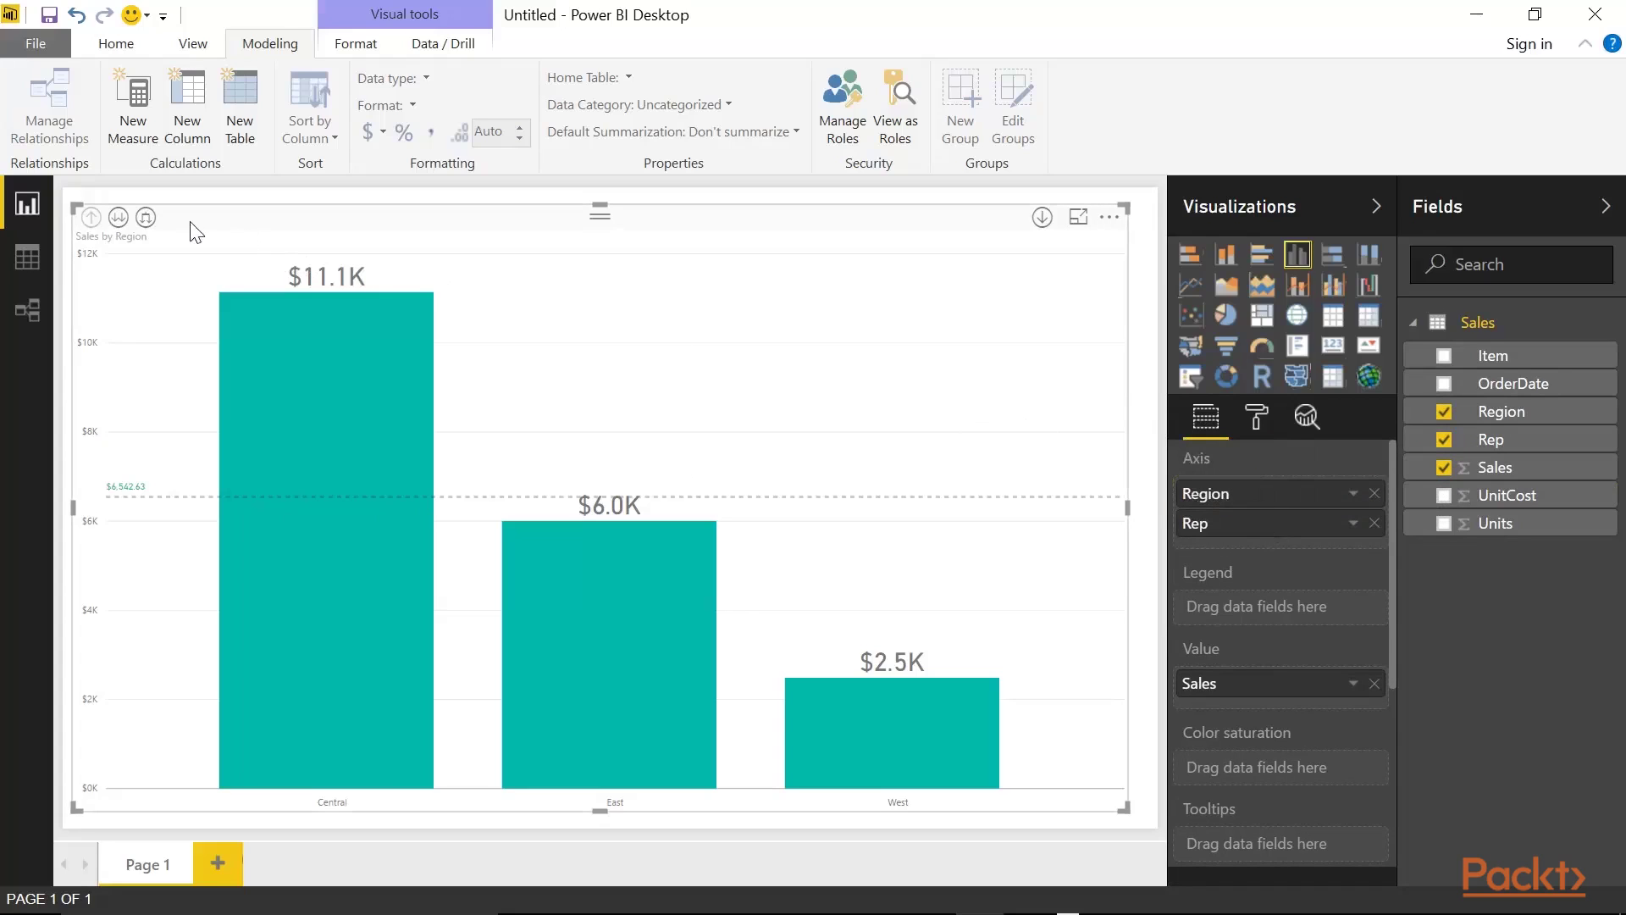
pyautogui.click(147, 219)
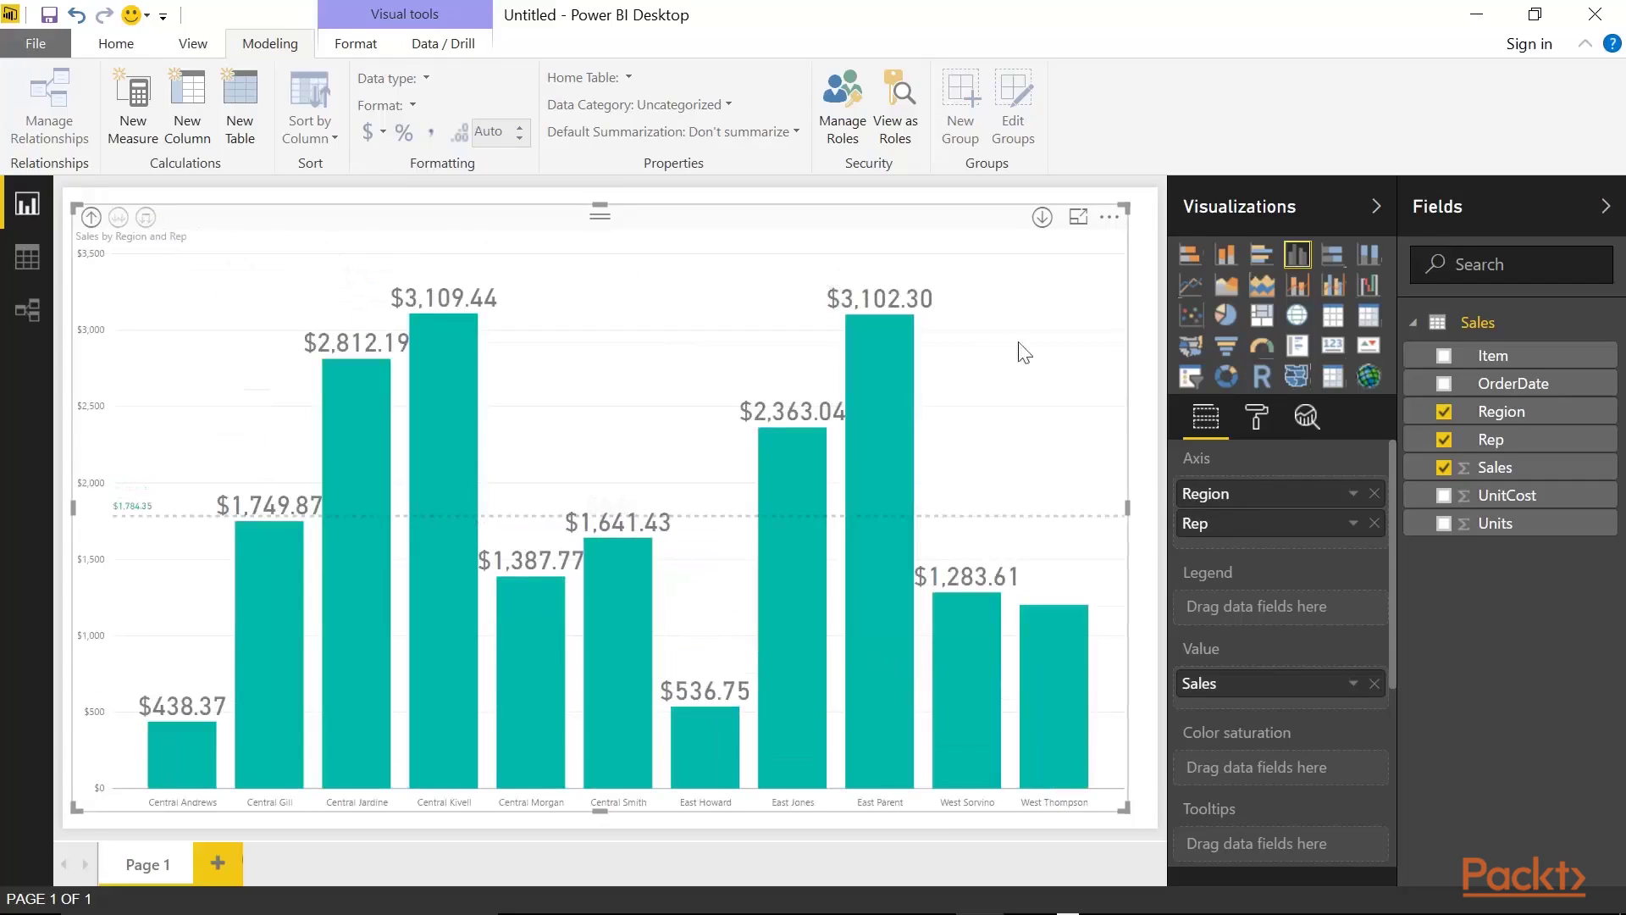
# Turn off concatenated labels on the X-axis so reps are grouped under their regions
pyautogui.click(1258, 418)
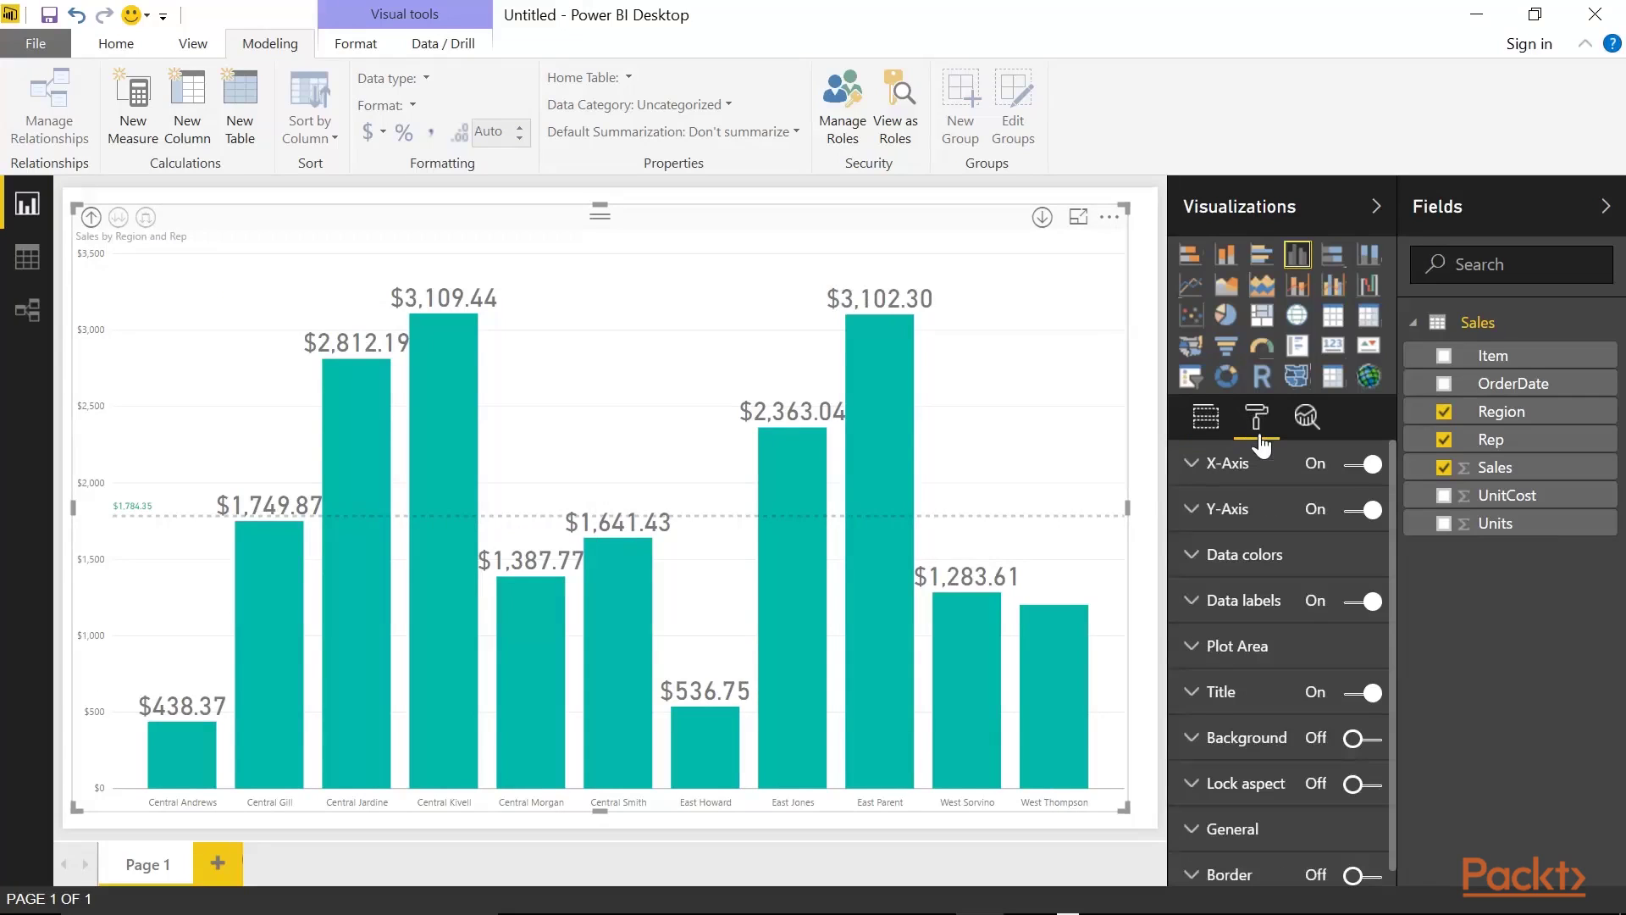
pyautogui.click(1235, 474)
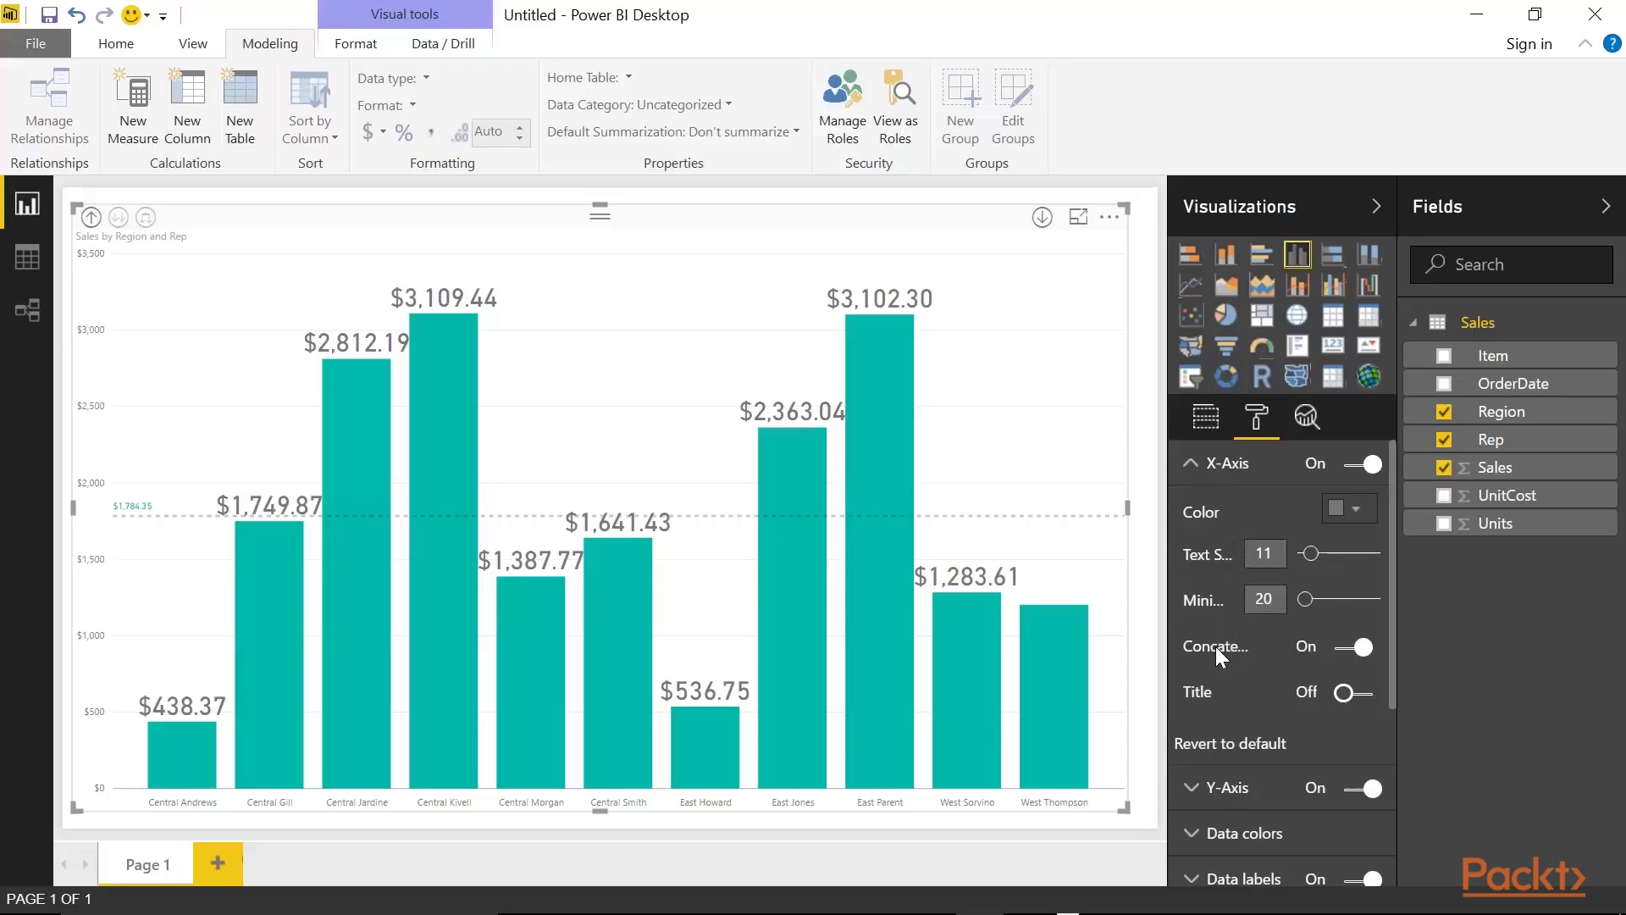
pyautogui.moveTo(1216, 647)
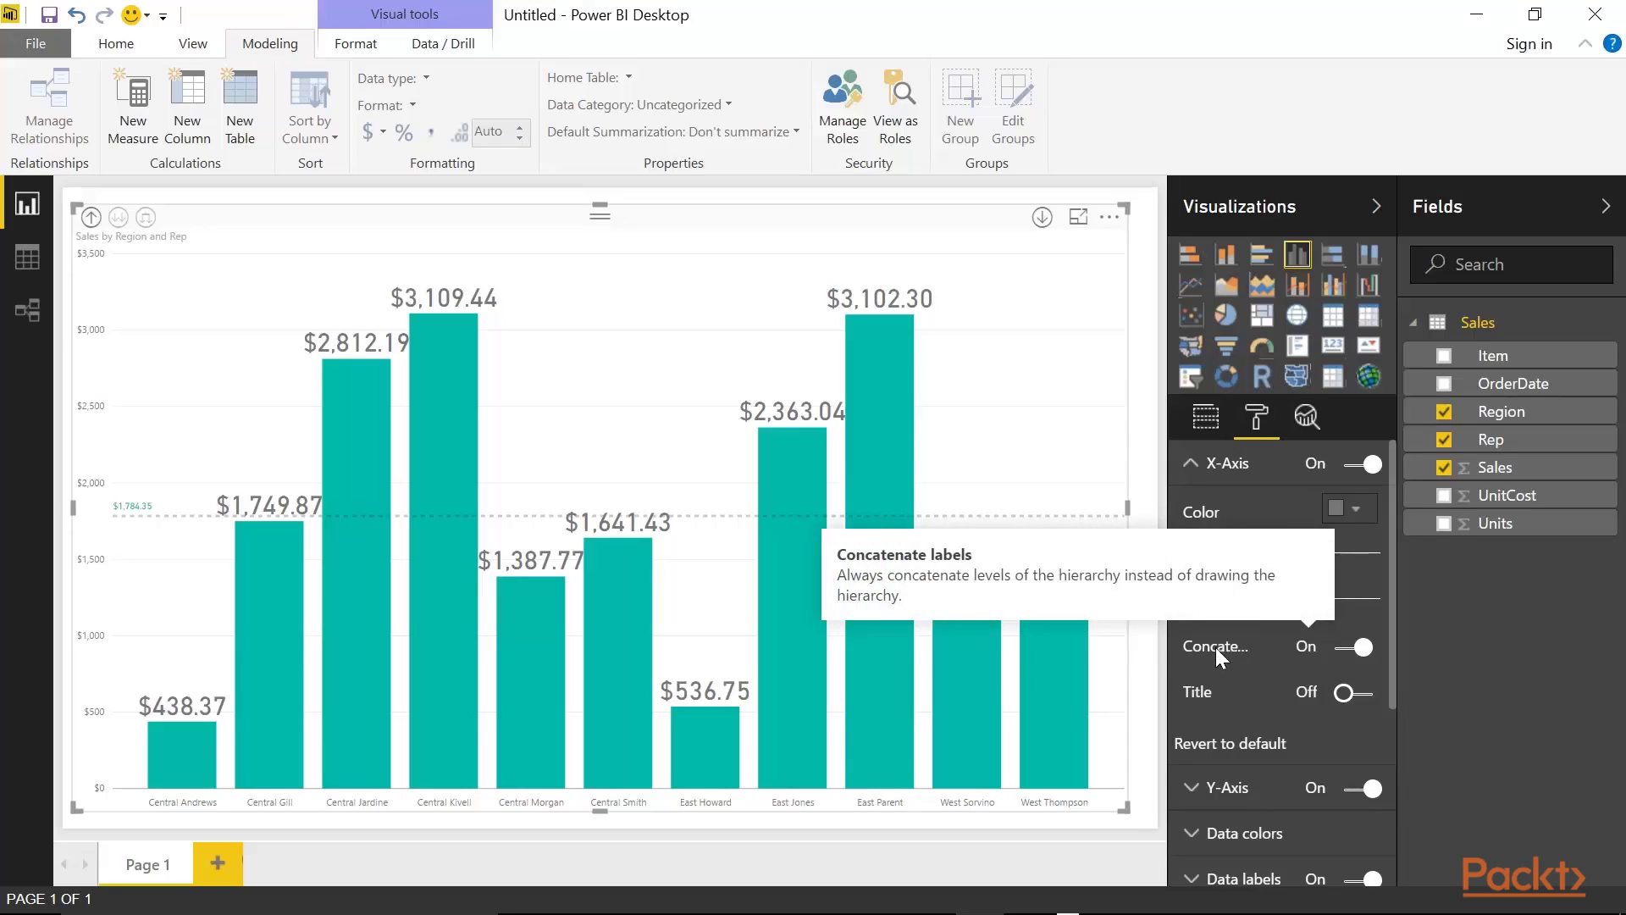
pyautogui.click(1360, 648)
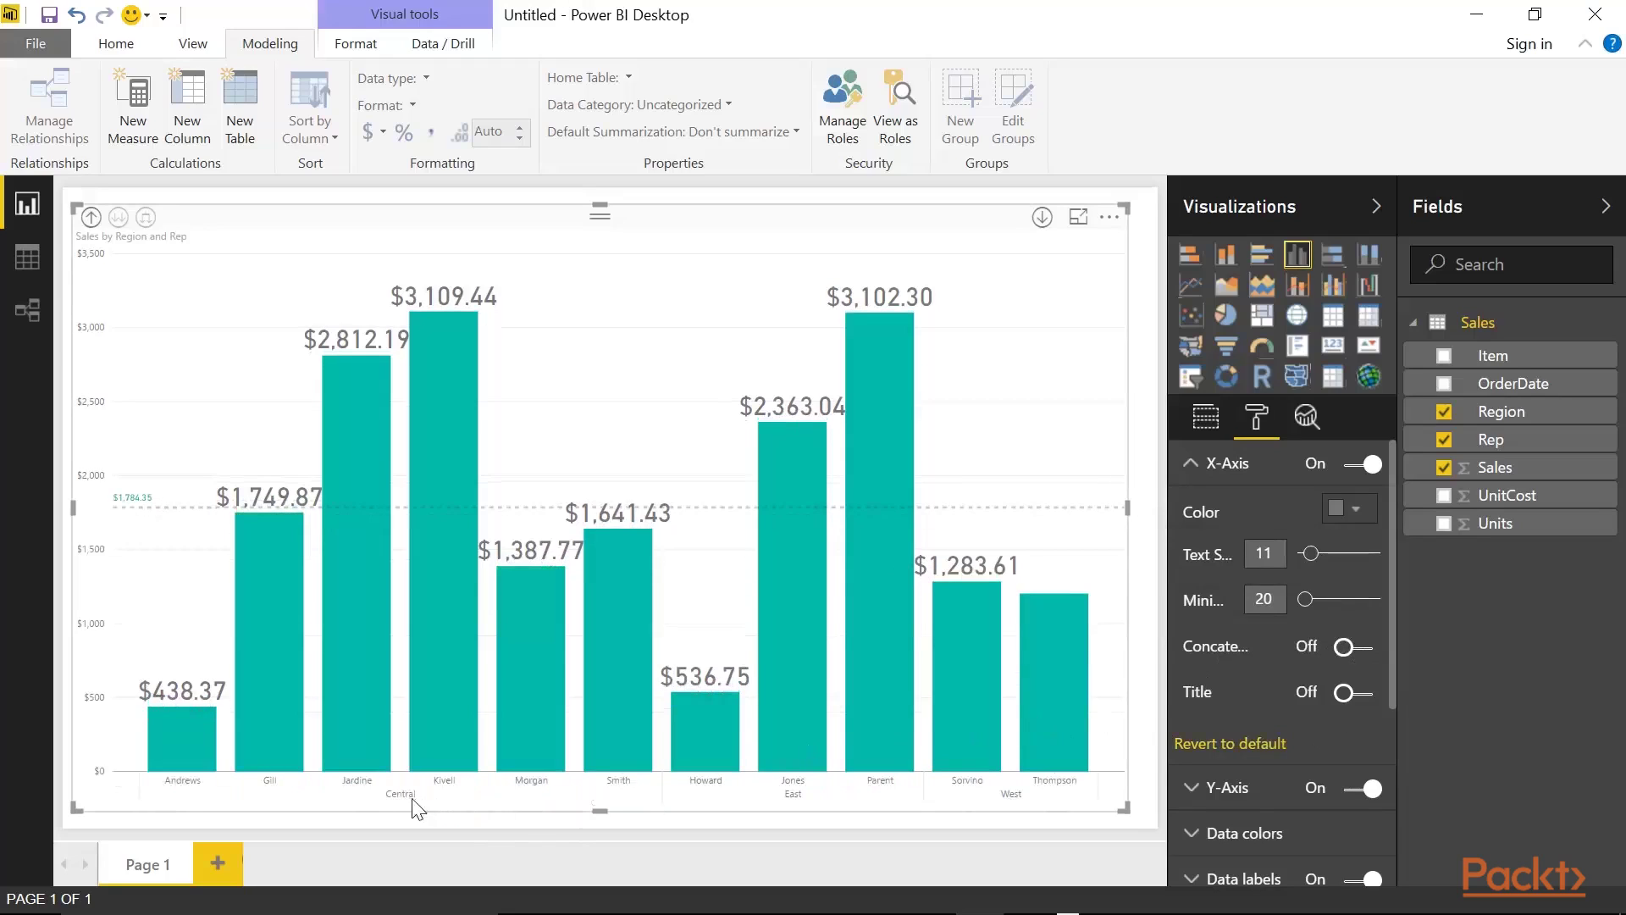